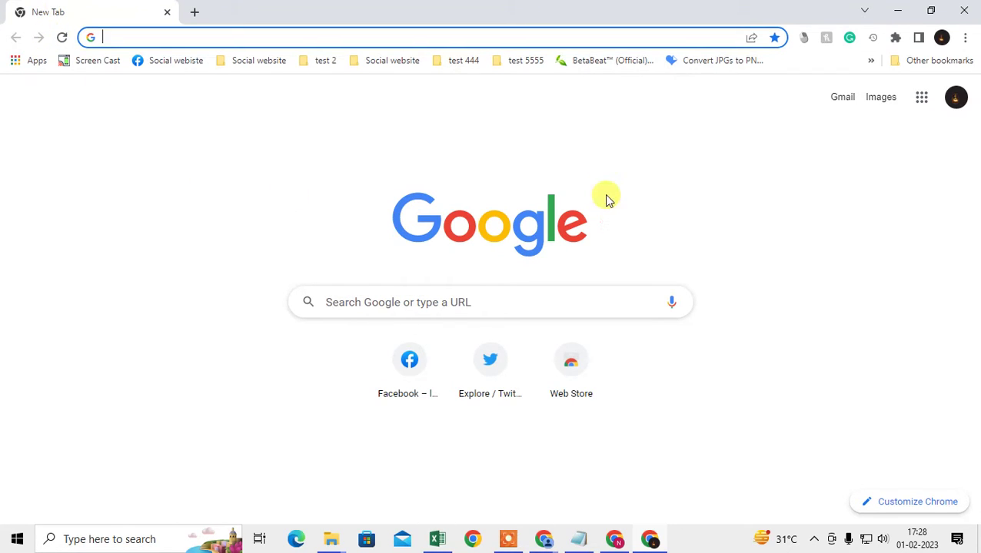
# Step: Open the three-dot Chrome menu on the New Tab page
pyautogui.click(965, 38)
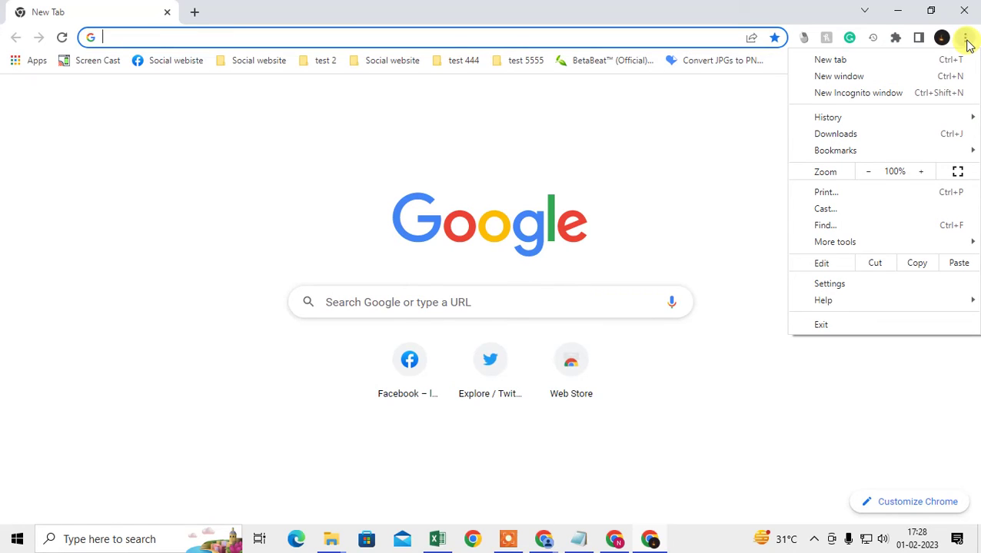
# Step: Confirm via Help > About Google Chrome that version 109.0.5414.120 is up to date, then open a new tab
pyautogui.moveTo(854, 303)
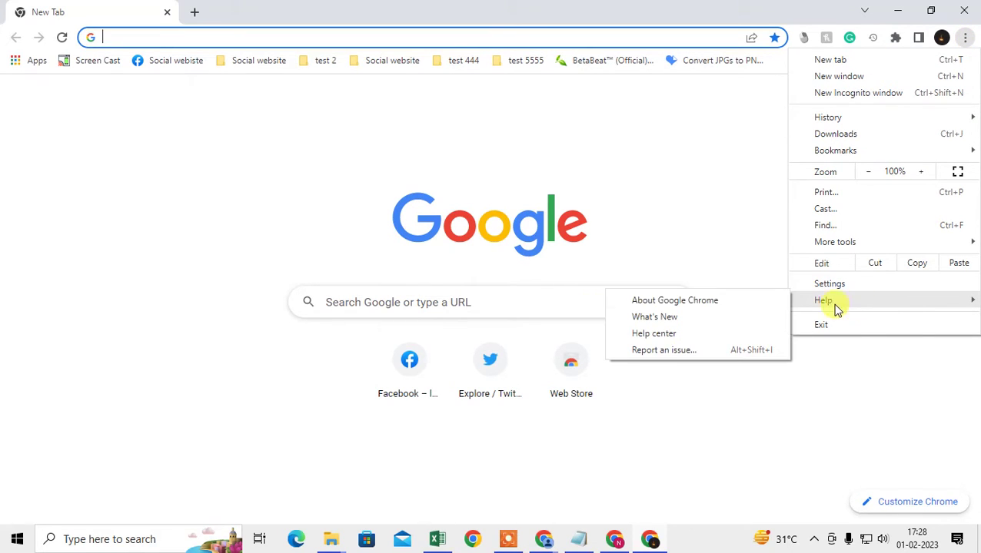
pyautogui.click(661, 304)
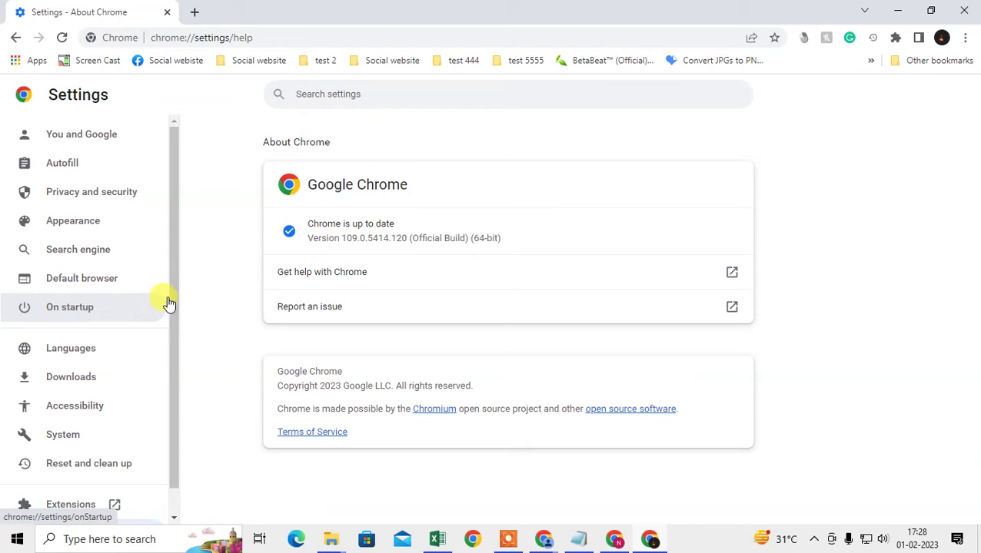
pyautogui.moveTo(308, 223); pyautogui.dragTo(392, 223)
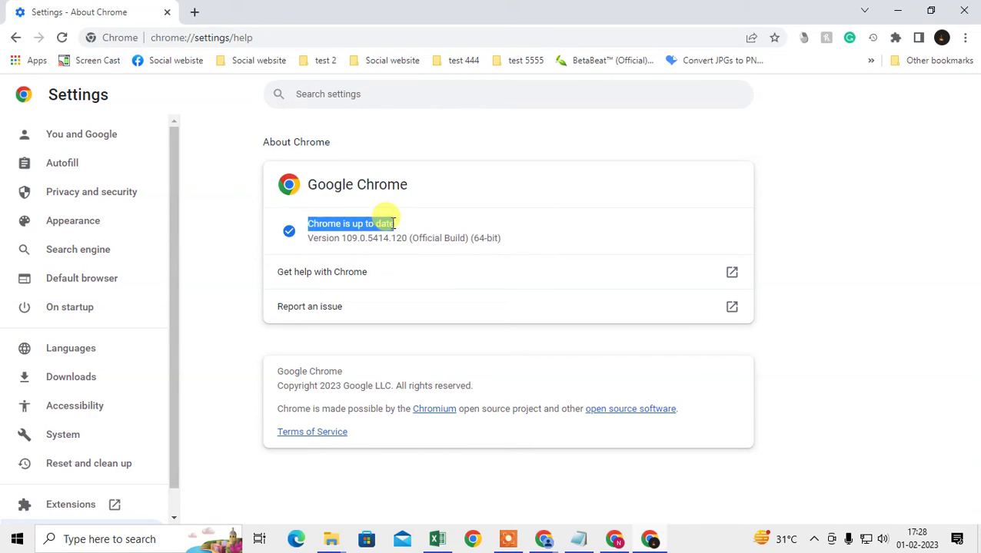
pyautogui.click(313, 235)
pyautogui.moveTo(306, 222); pyautogui.dragTo(396, 220)
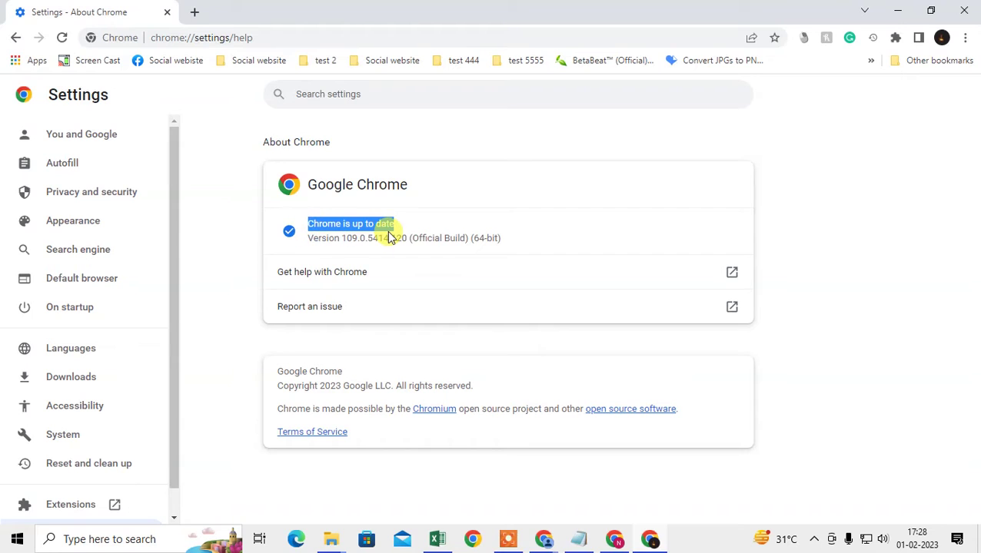
pyautogui.click(468, 219)
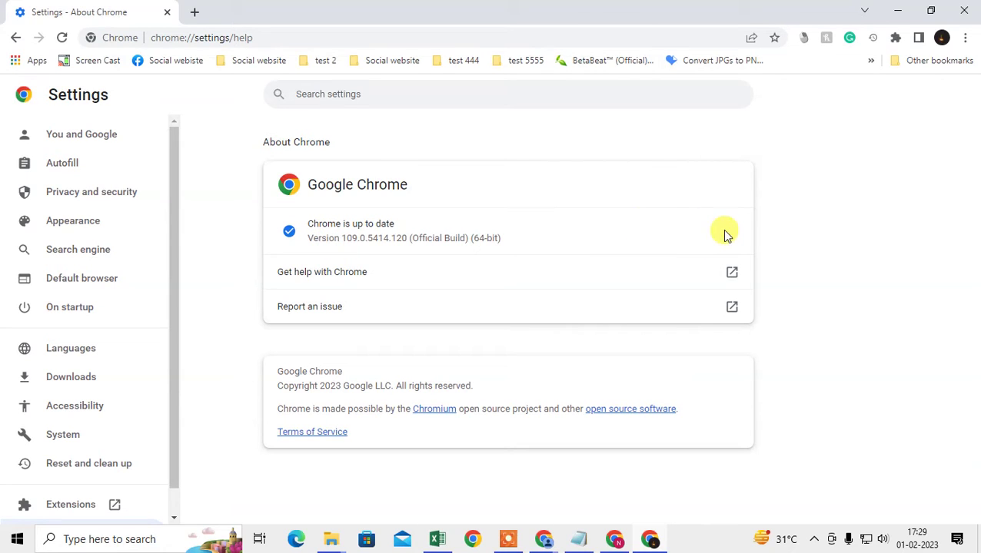
pyautogui.click(194, 12)
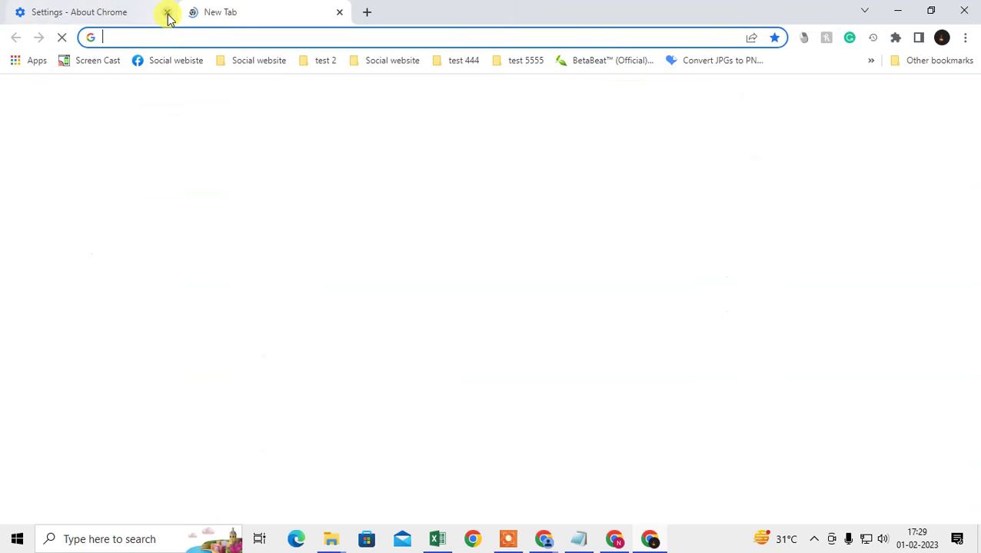
# Step: Close the About Chrome tab and view the signed-in Google account's details
pyautogui.click(167, 13)
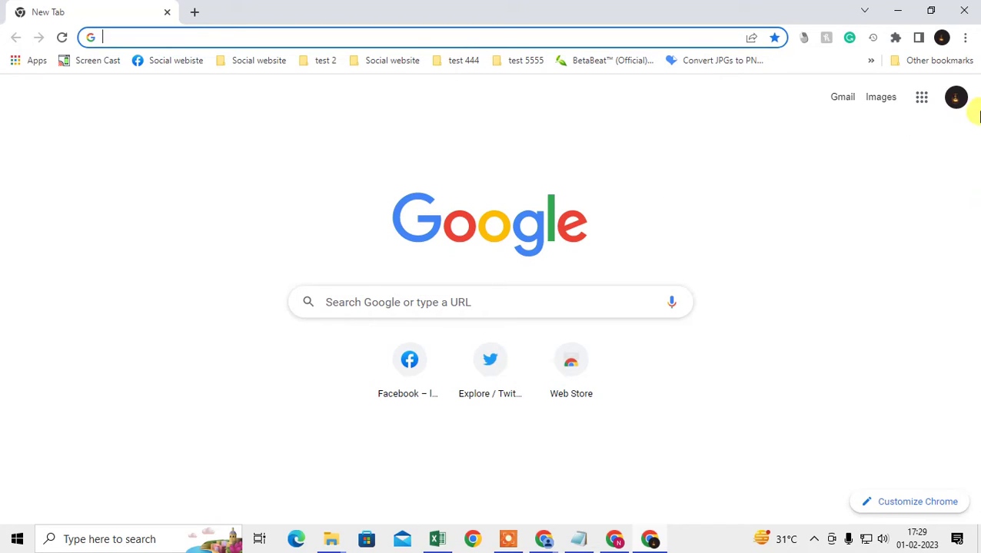
pyautogui.click(954, 98)
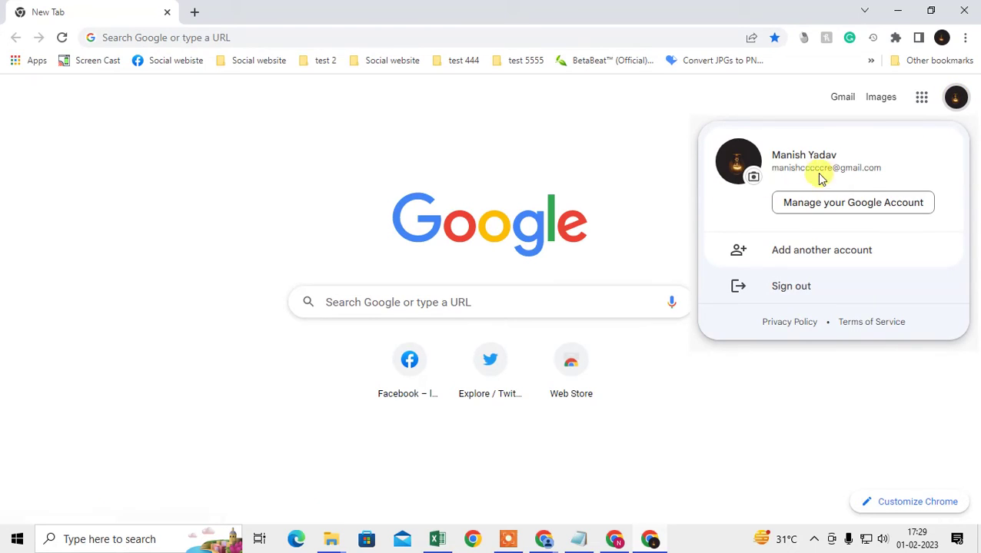
pyautogui.moveTo(771, 169); pyautogui.dragTo(896, 167)
# Step: Look over the Chrome profile menu, dismiss it, and open the main menu
pyautogui.click(941, 39)
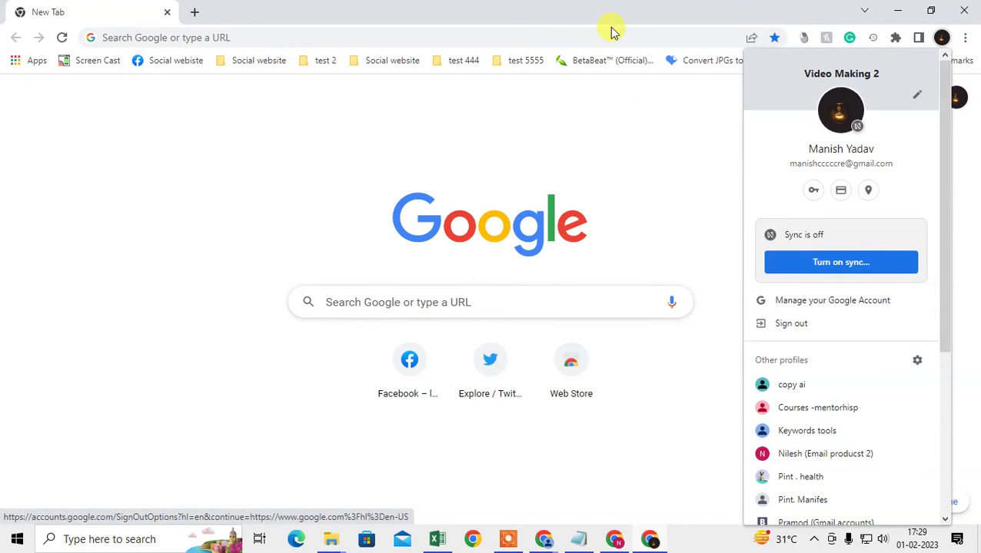
pyautogui.click(622, 95)
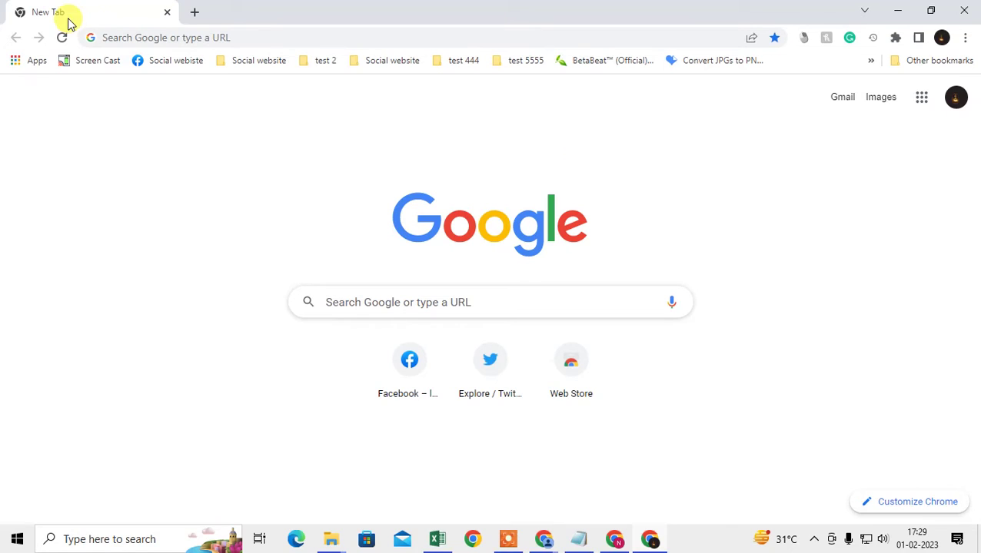
pyautogui.click(965, 42)
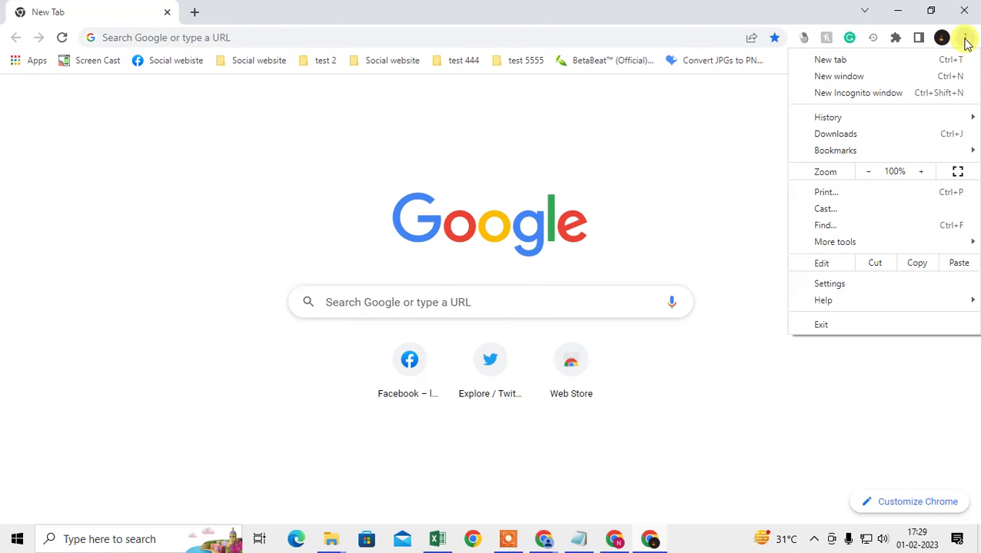
# Step: Go to Settings > Autofill > Password Manager and scroll to the saved passwords
pyautogui.click(833, 286)
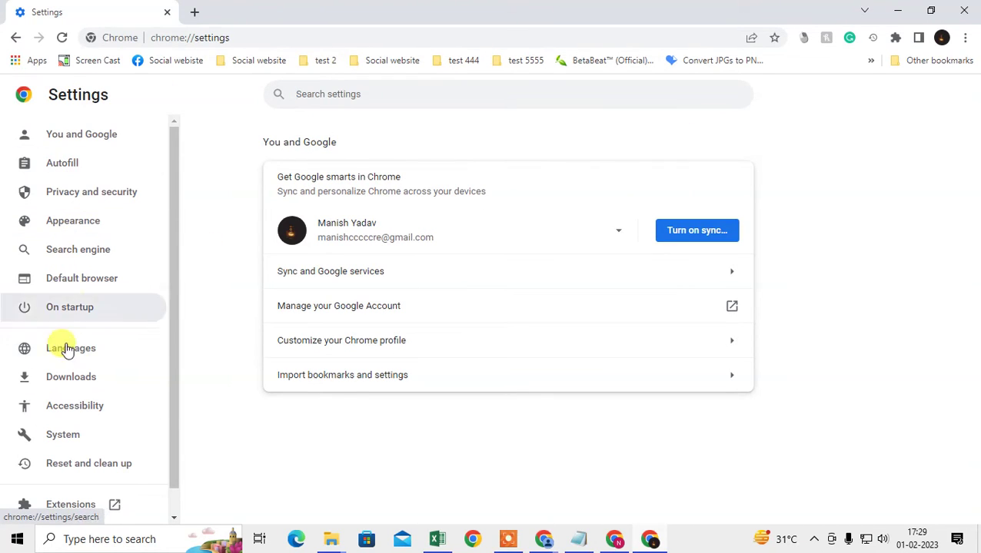
pyautogui.click(70, 175)
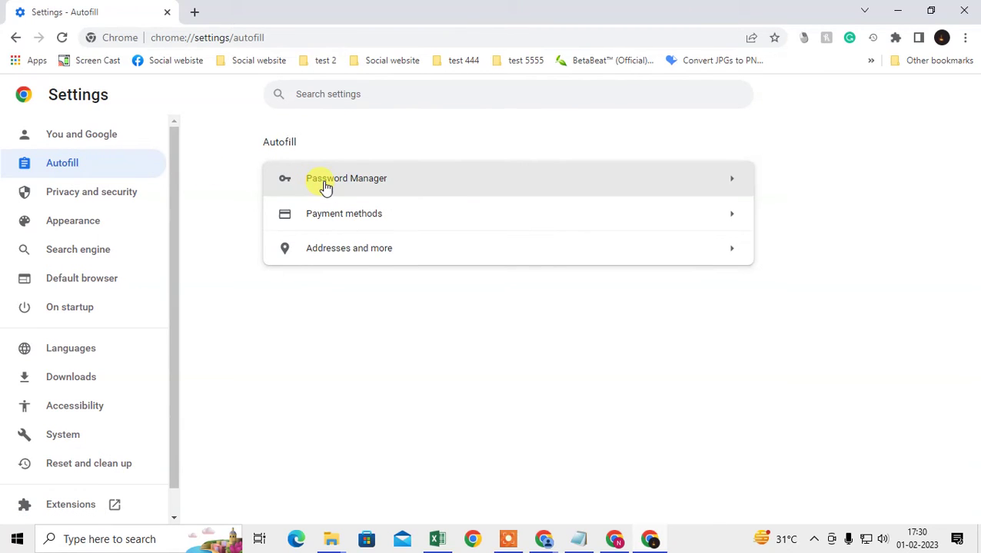
pyautogui.click(622, 191)
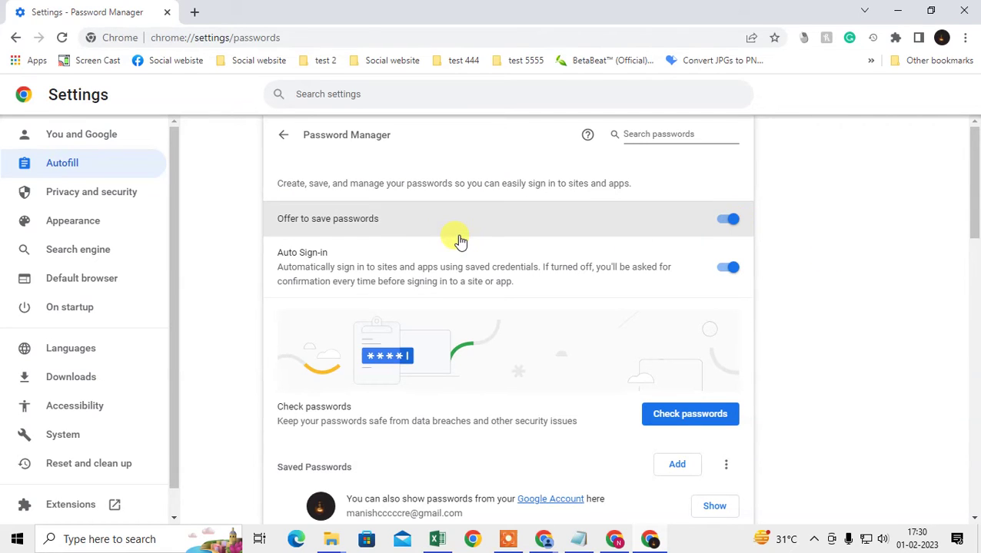
pyautogui.scroll(-5, 458, 238)
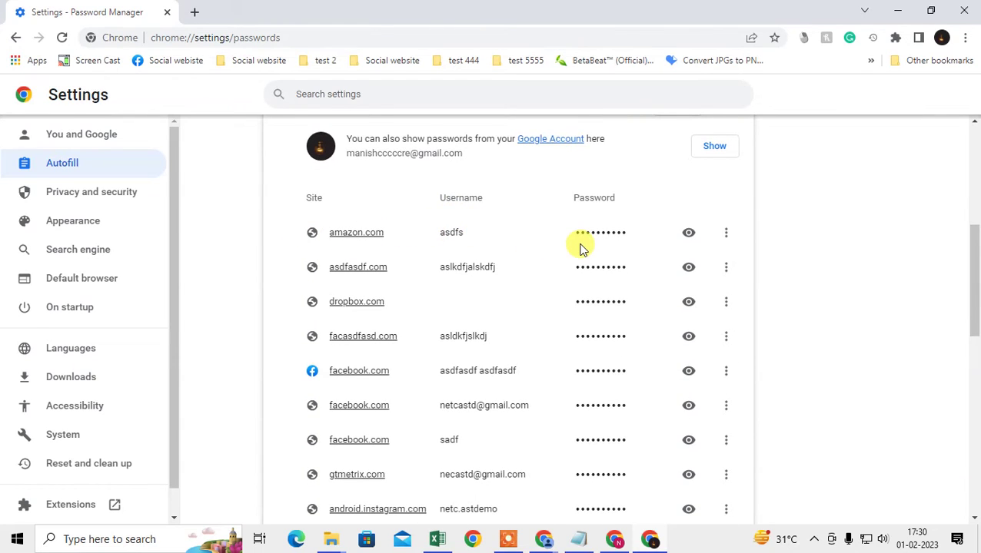
# Step: Scroll the Saved Passwords list and show the Copy, Edit, Remove actions for amazon.com
pyautogui.scroll(-5, 580, 247)
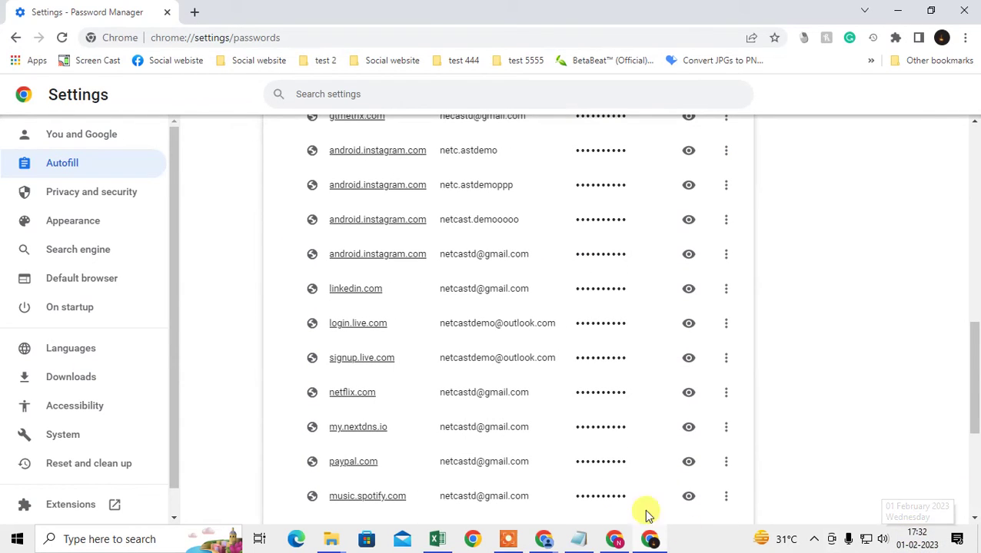
pyautogui.scroll(1, 344, 158)
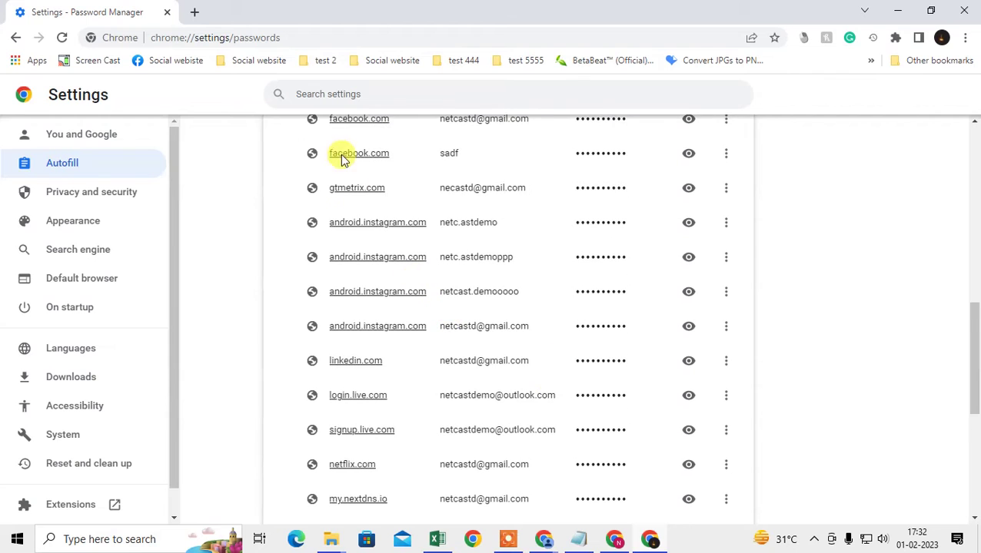
pyautogui.scroll(4, 326, 192)
pyautogui.moveTo(328, 241); pyautogui.dragTo(361, 231)
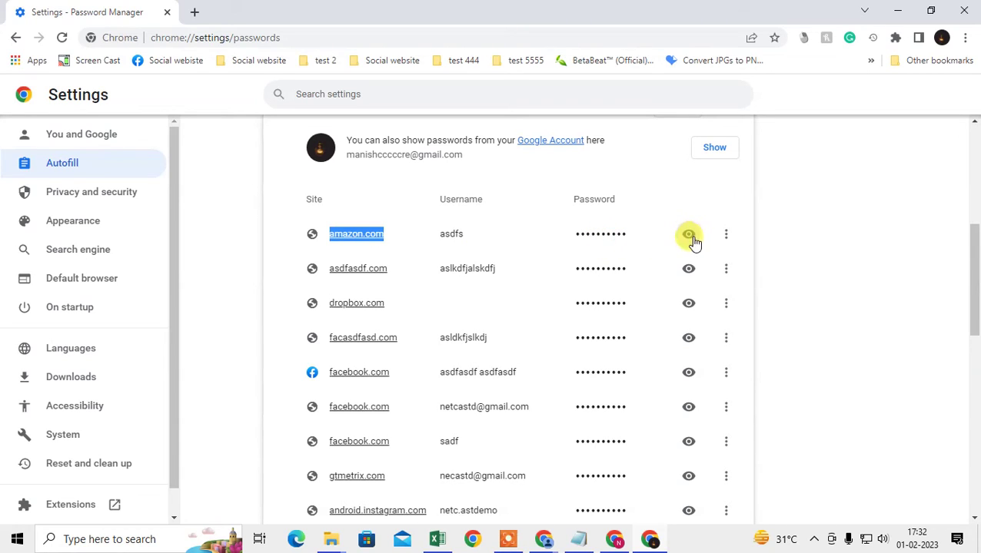
pyautogui.click(871, 228)
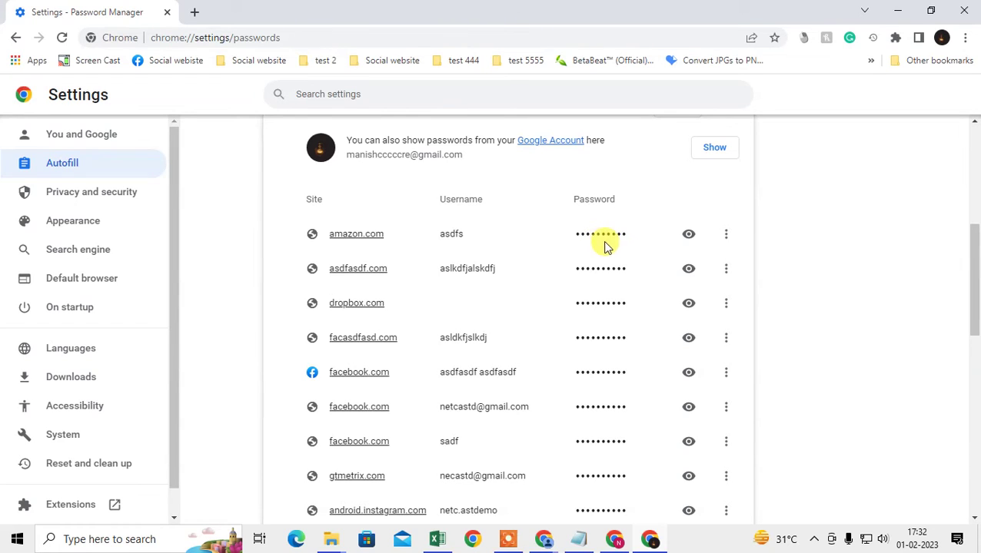
pyautogui.click(728, 234)
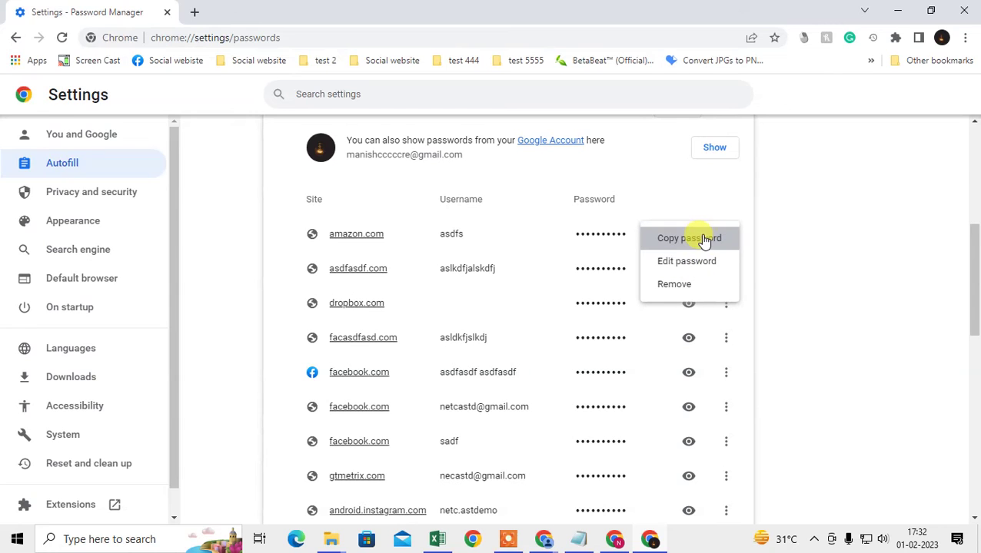
pyautogui.click(802, 213)
pyautogui.scroll(2, 776, 250)
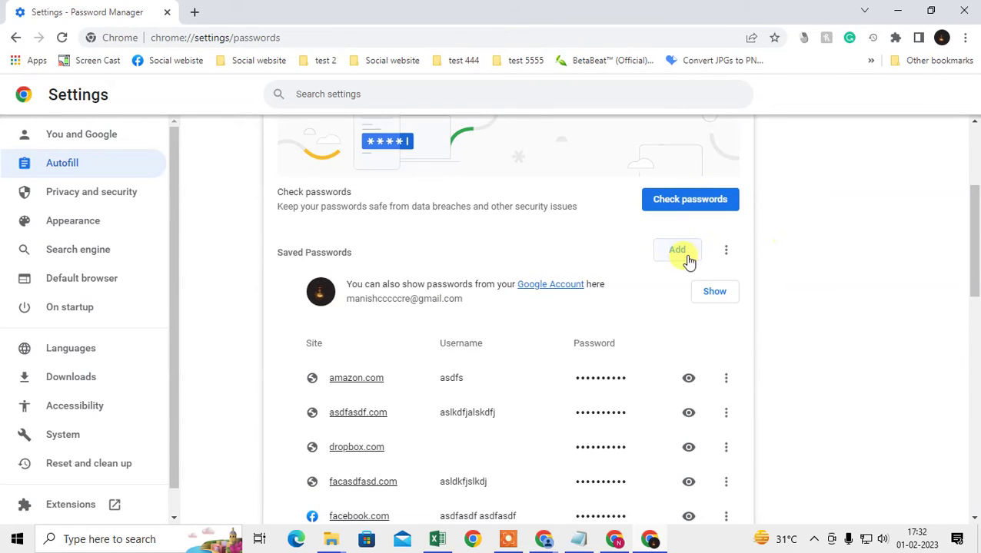
pyautogui.click(676, 252)
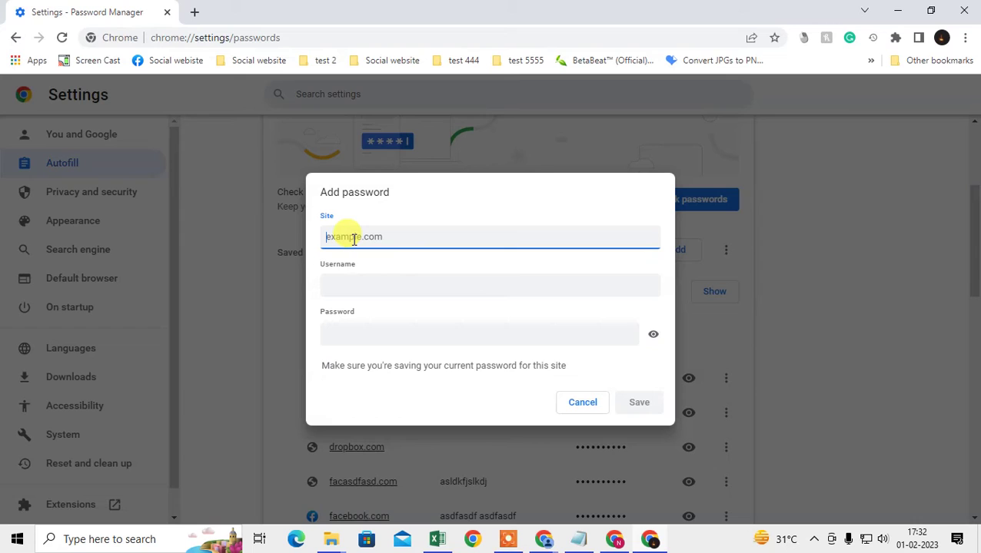
pyautogui.click(344, 285)
pyautogui.click(398, 335)
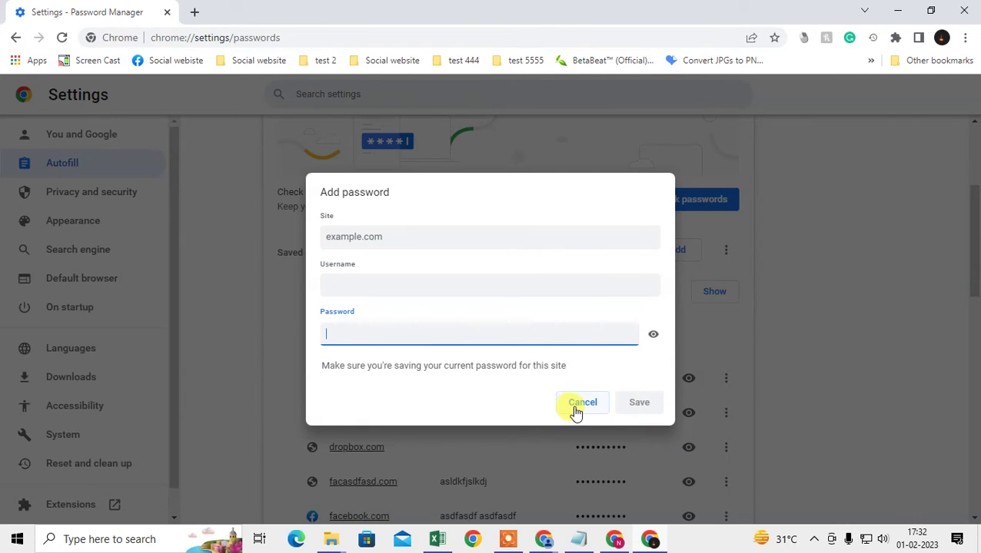
pyautogui.click(576, 406)
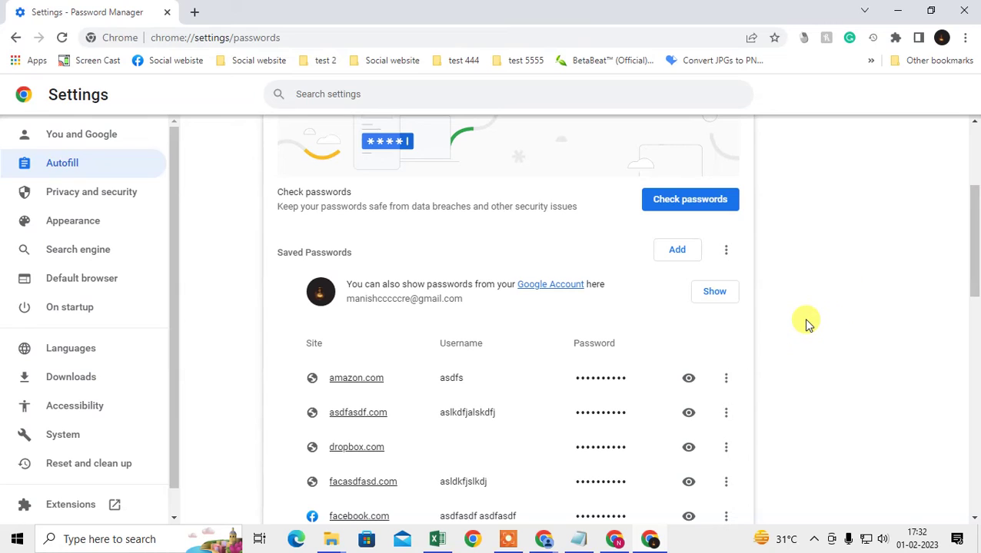
# Step: Check the Chrome profile menu and scroll through the Password Manager page
pyautogui.scroll(-3, 805, 324)
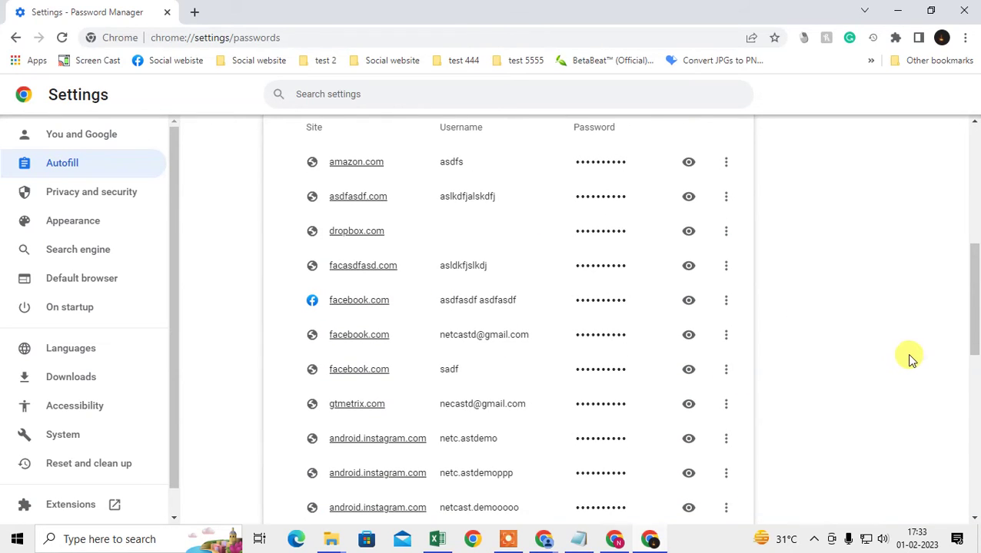
pyautogui.scroll(3, 909, 359)
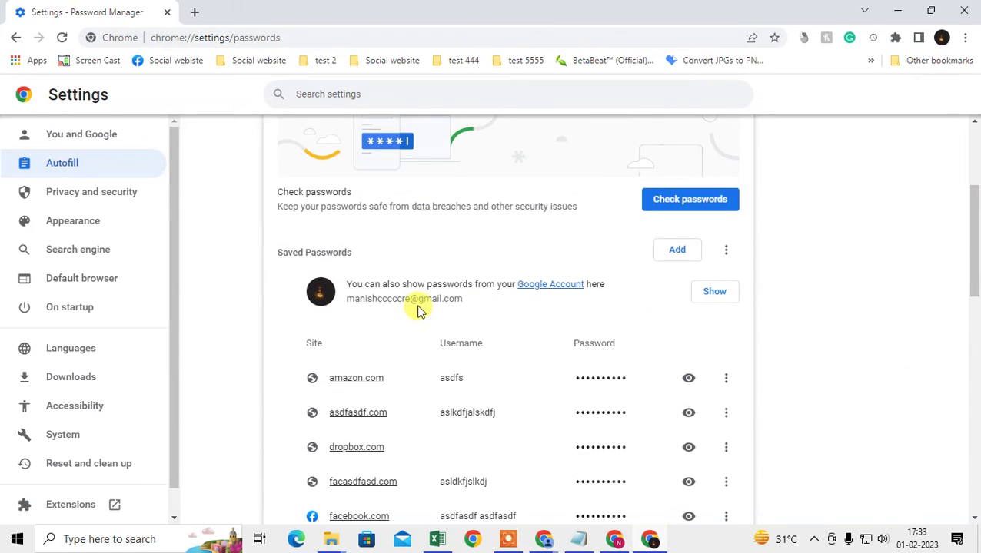
pyautogui.click(942, 37)
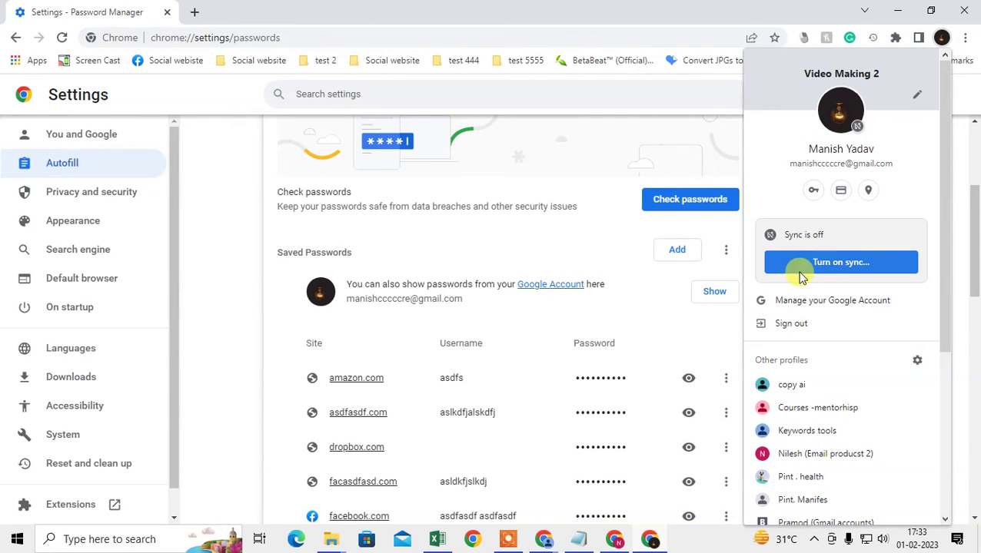
pyautogui.click(543, 135)
pyautogui.scroll(-3, 477, 346)
pyautogui.scroll(3, 512, 340)
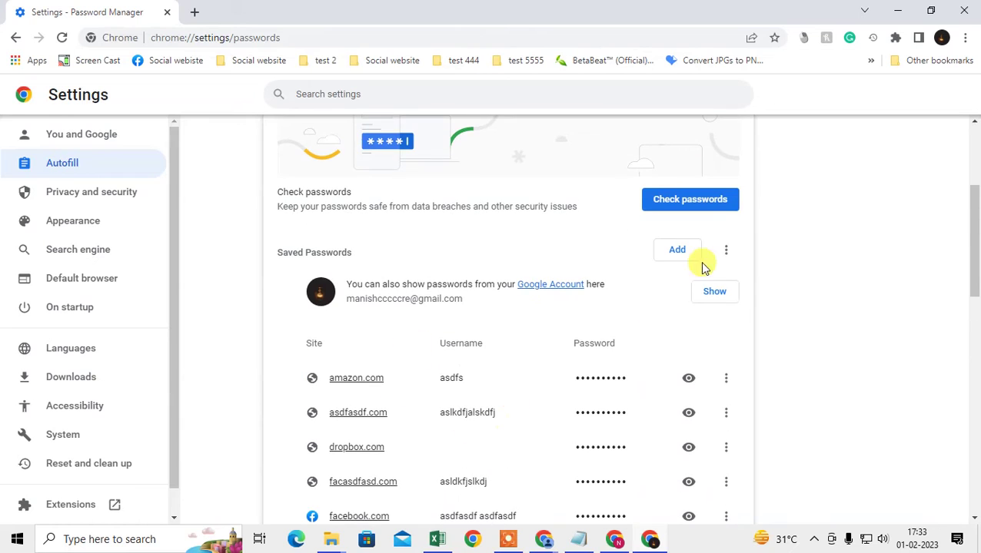
pyautogui.scroll(1, 743, 241)
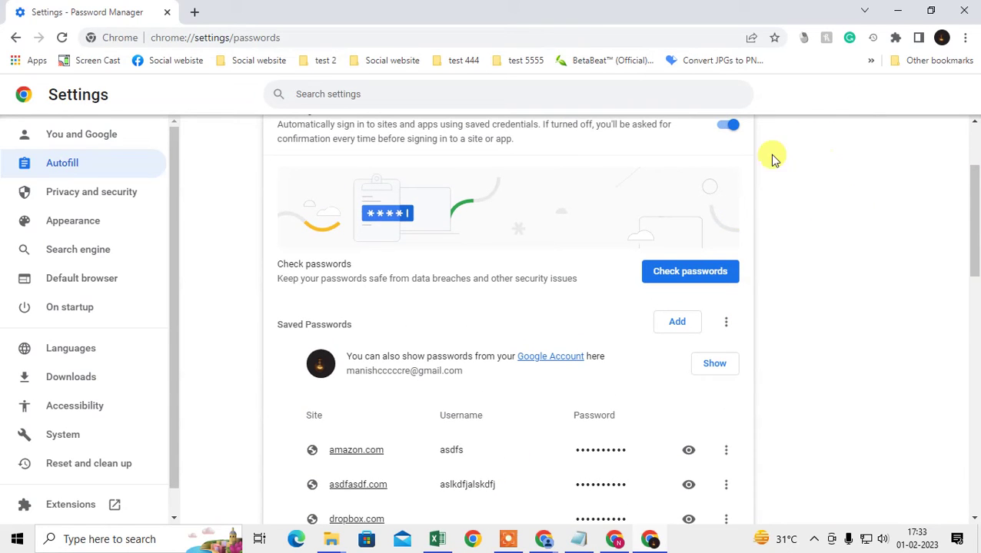
pyautogui.scroll(-2, 476, 353)
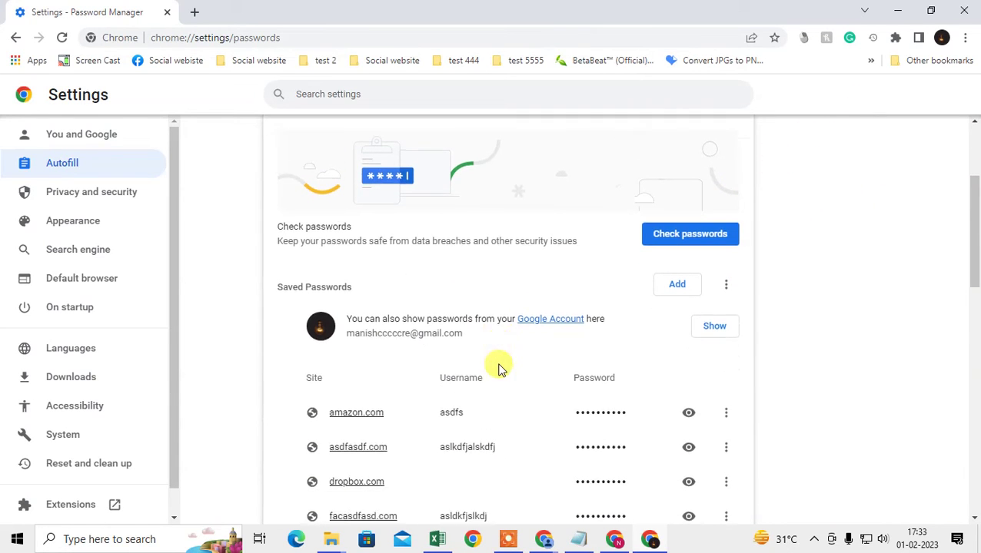
pyautogui.scroll(2, 882, 225)
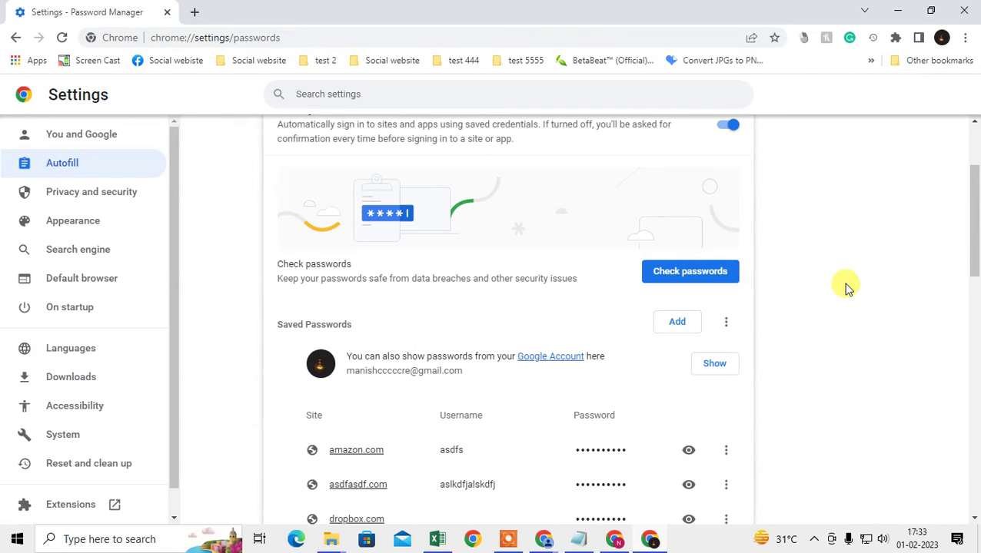
pyautogui.scroll(1, 848, 286)
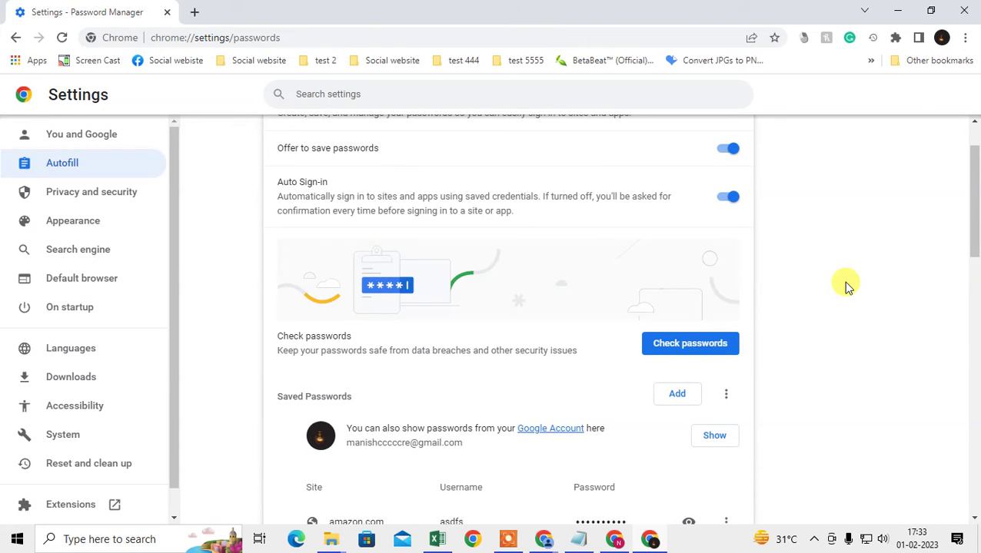
pyautogui.scroll(-4, 847, 285)
pyautogui.scroll(5, 774, 353)
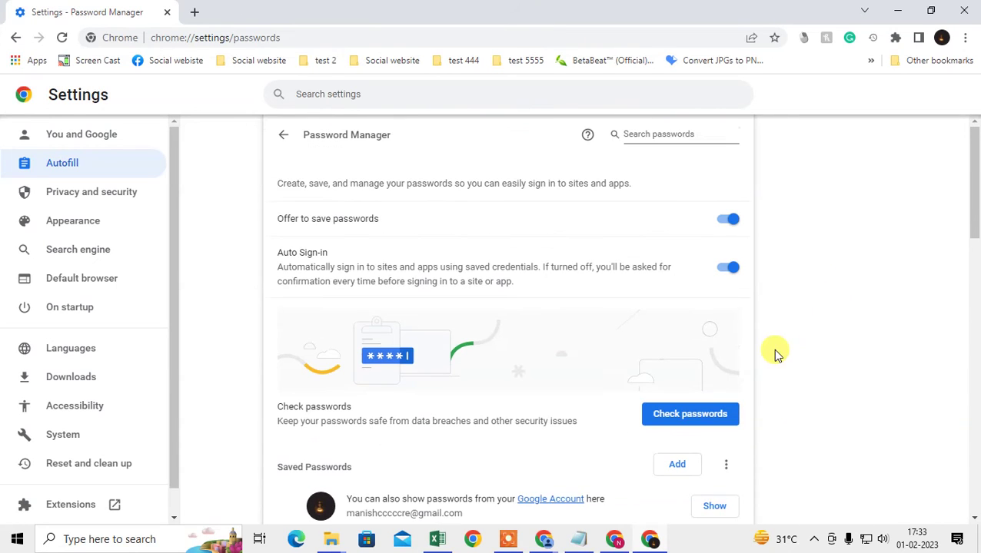
# Step: Reopen and dismiss the profile menu, then open a new tab with Google's start page
pyautogui.click(941, 37)
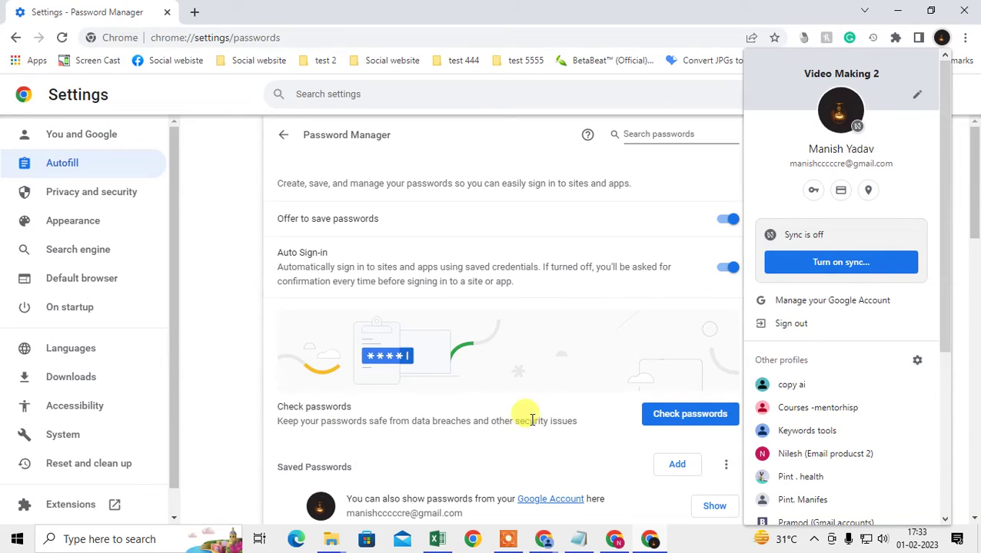
pyautogui.scroll(-2, 531, 421)
pyautogui.click(961, 147)
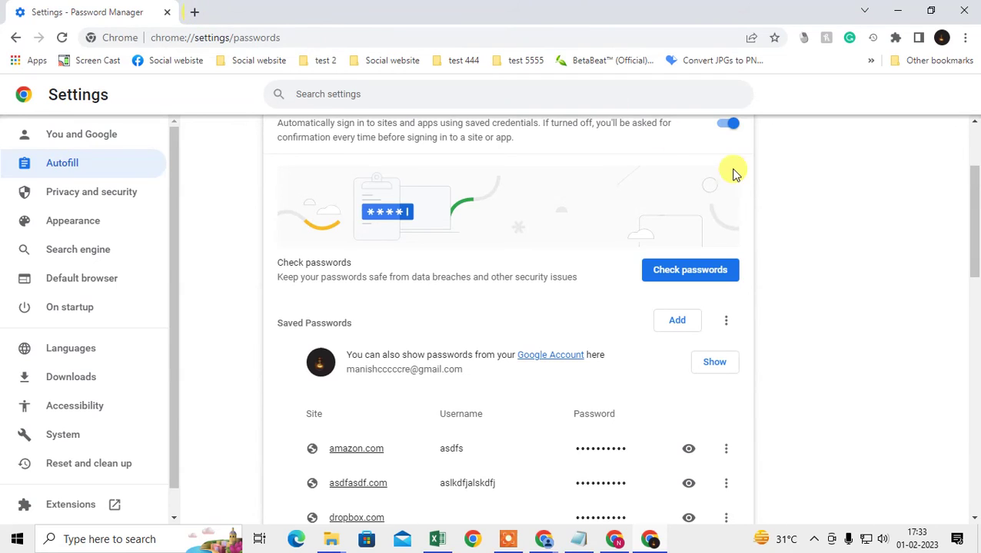
pyautogui.scroll(2, 730, 169)
pyautogui.click(190, 13)
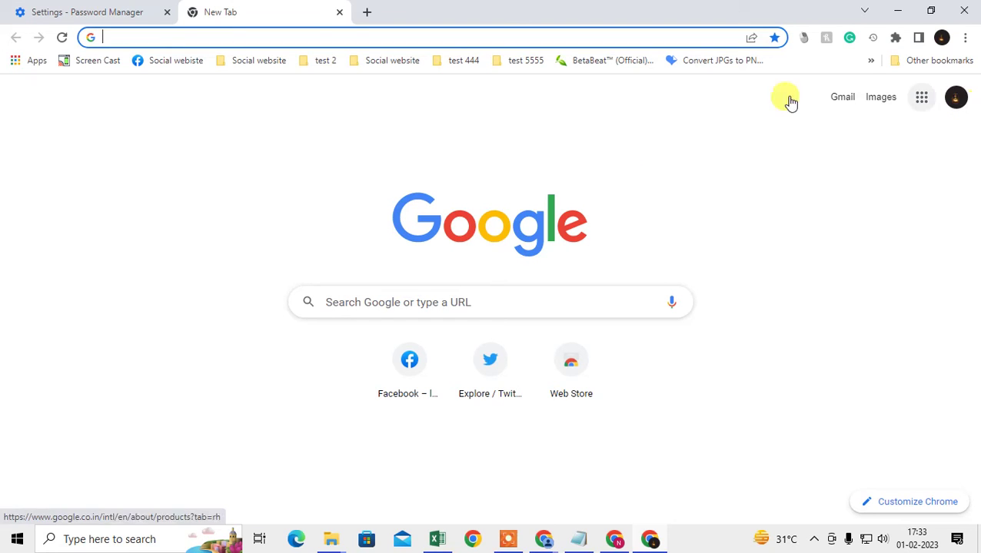
# Step: From the account avatar, open Manage your Google Account, then go to Personal info
pyautogui.click(957, 110)
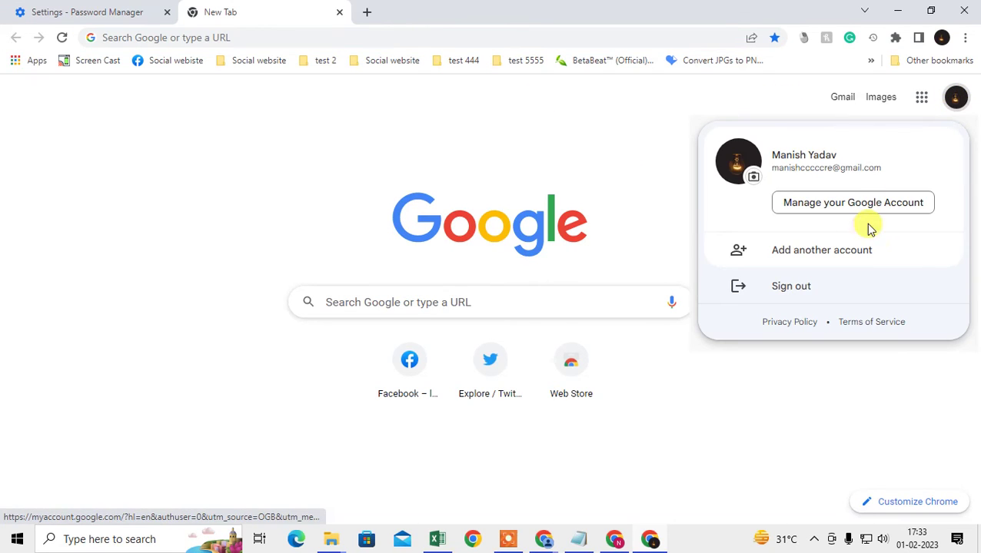
pyautogui.click(866, 204)
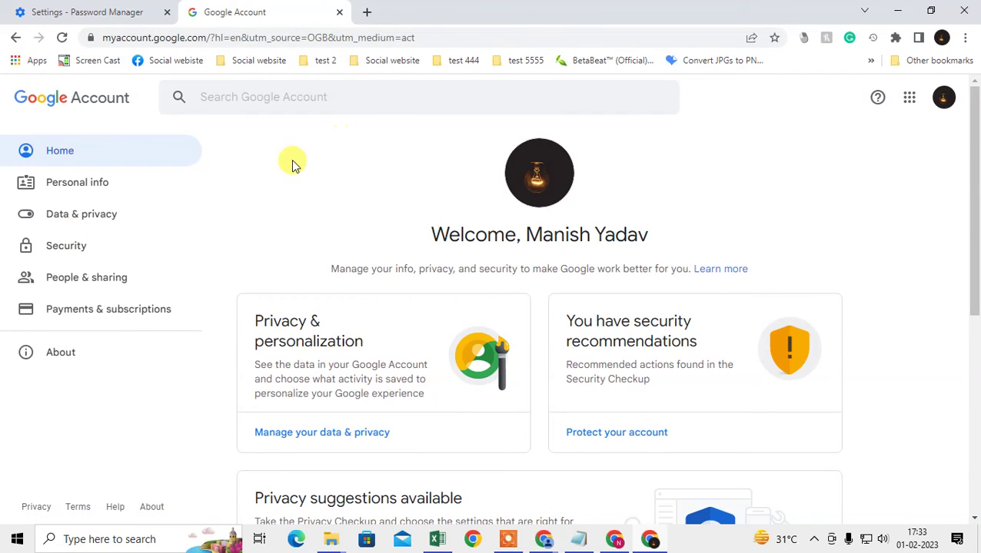
pyautogui.scroll(-1, 254, 191)
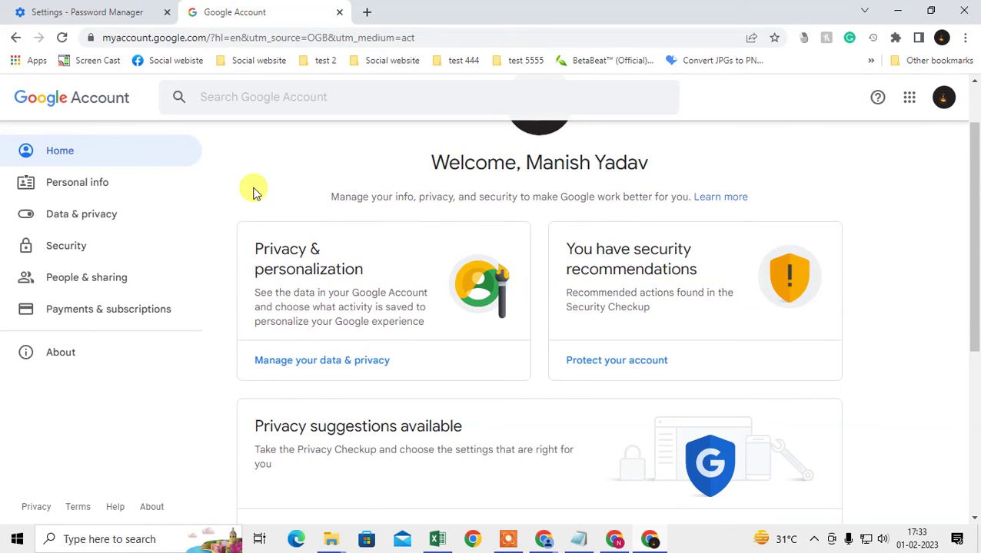
pyautogui.scroll(1, 255, 190)
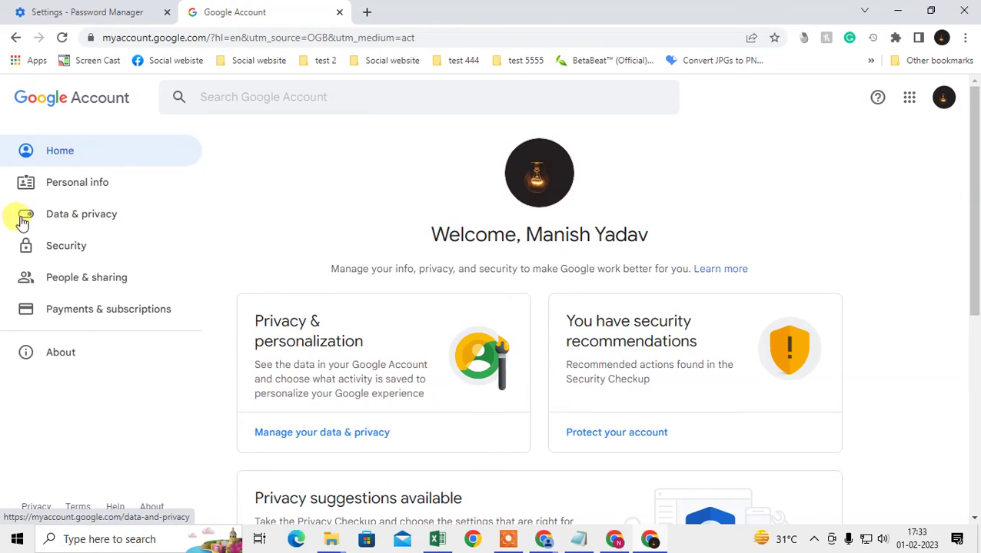
pyautogui.click(87, 189)
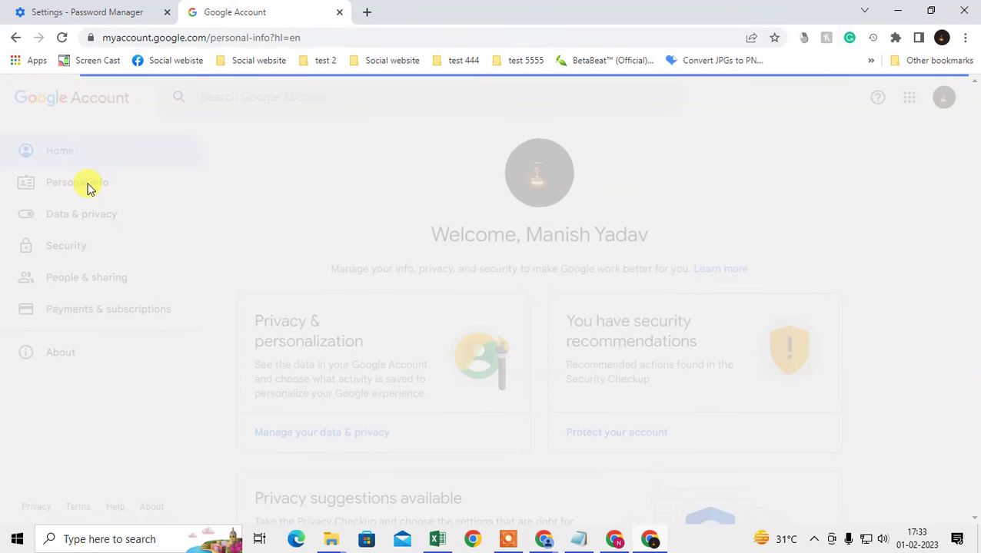
# Step: Scroll the Personal info page, then switch to Data & privacy
pyautogui.scroll(-3, 540, 282)
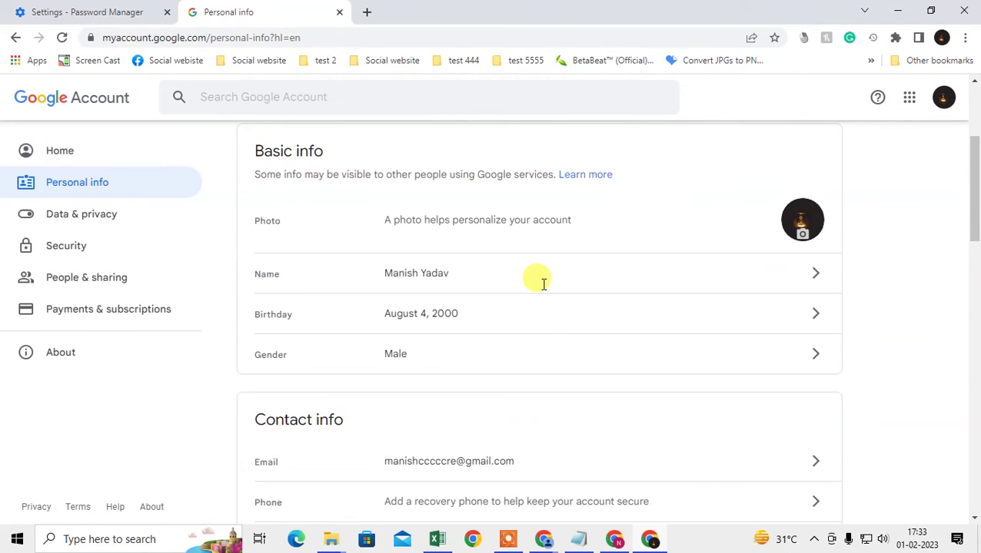
pyautogui.scroll(-12, 543, 290)
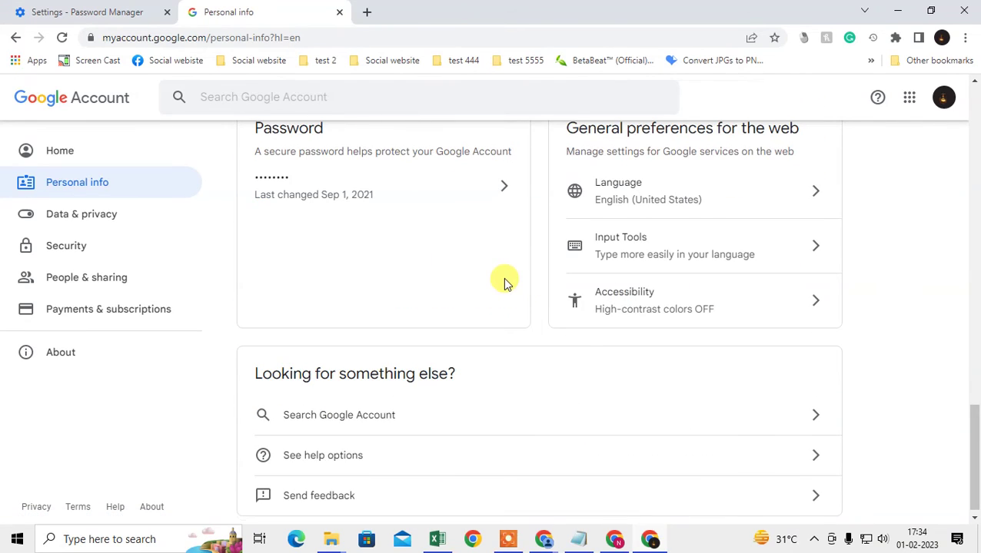
pyautogui.scroll(2, 492, 282)
pyautogui.scroll(-2, 461, 282)
pyautogui.scroll(3, 426, 291)
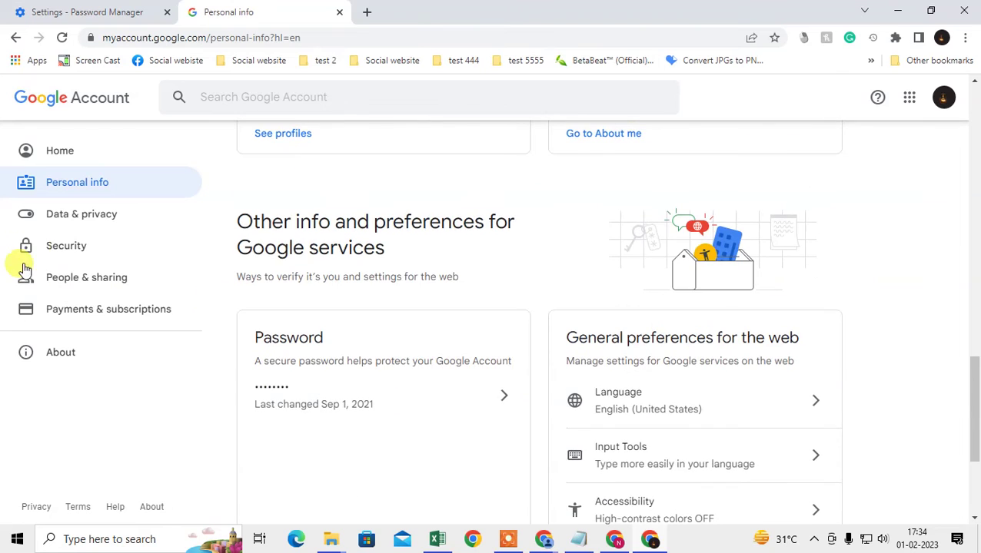
pyautogui.click(83, 215)
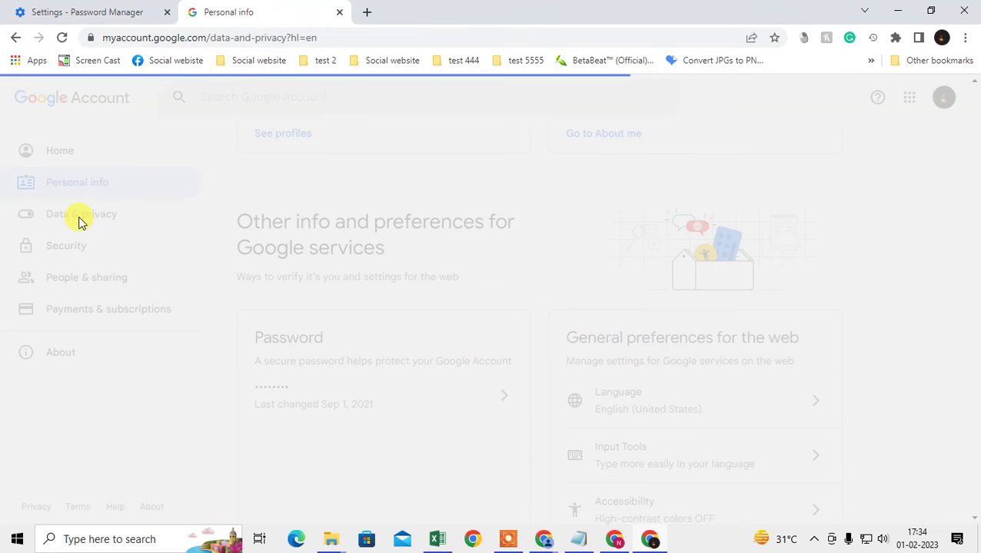
# Step: Go to Security and scroll to Password Manager's 7 saved passwords under Signing in to other sites
pyautogui.scroll(-10, 543, 320)
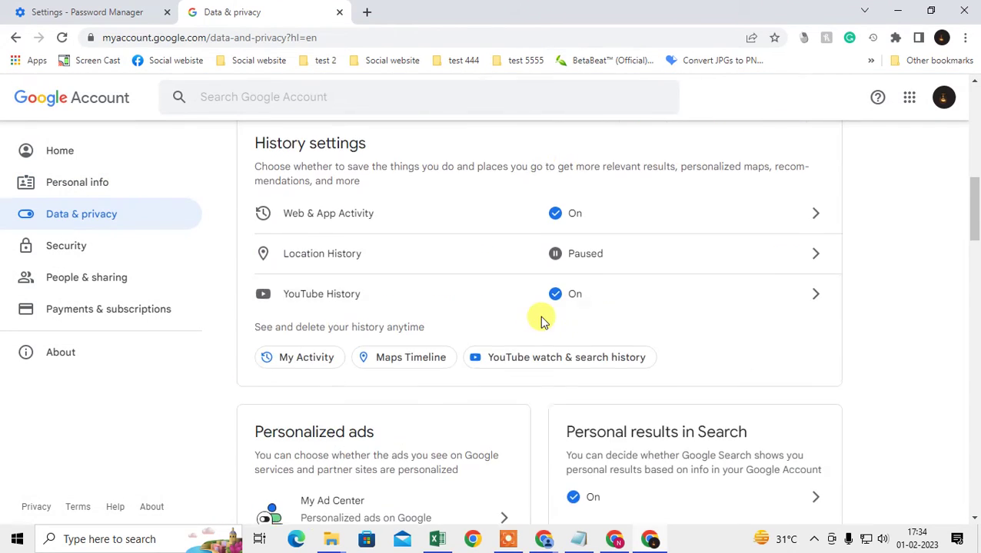
pyautogui.scroll(-4, 540, 316)
pyautogui.scroll(5, 540, 316)
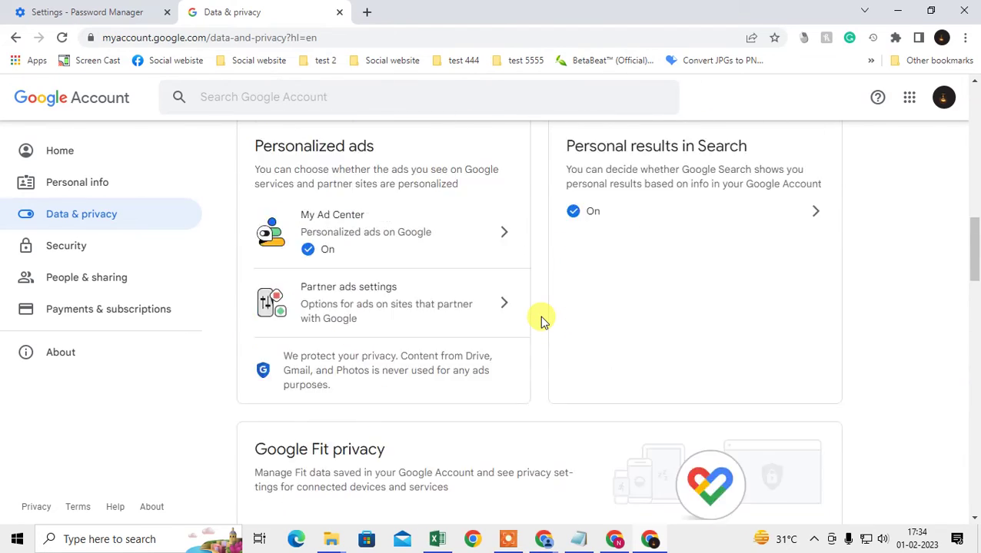
pyautogui.scroll(15, 540, 315)
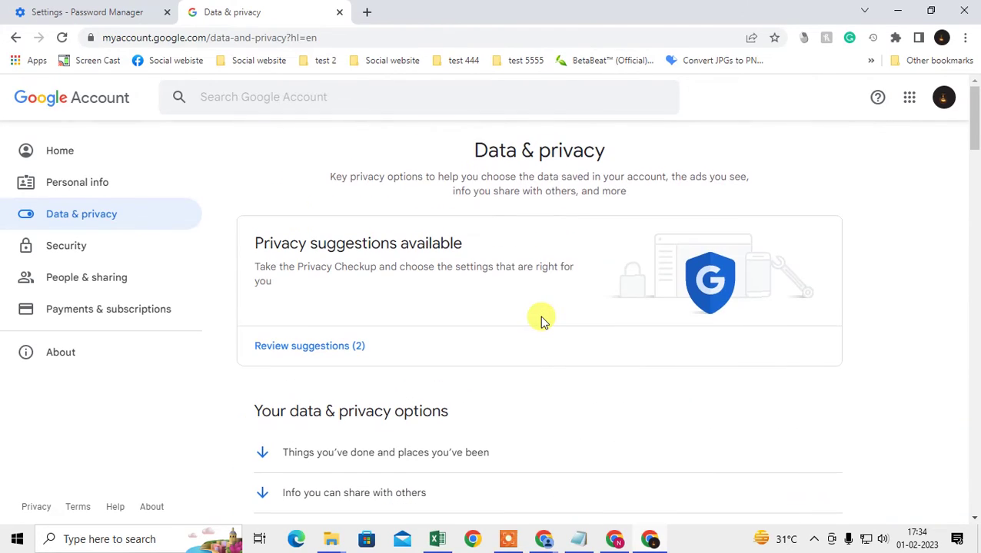
pyautogui.click(74, 246)
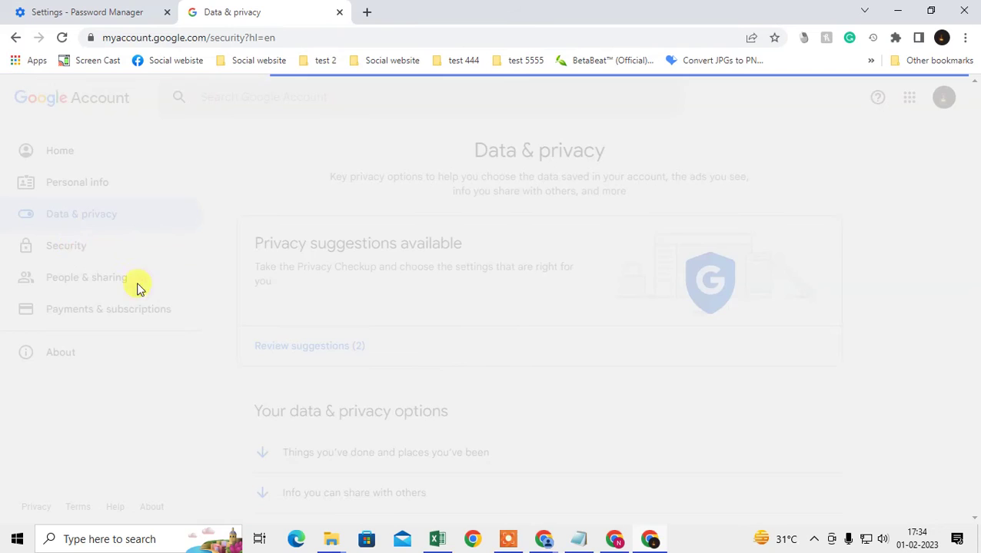
pyautogui.scroll(-12, 536, 335)
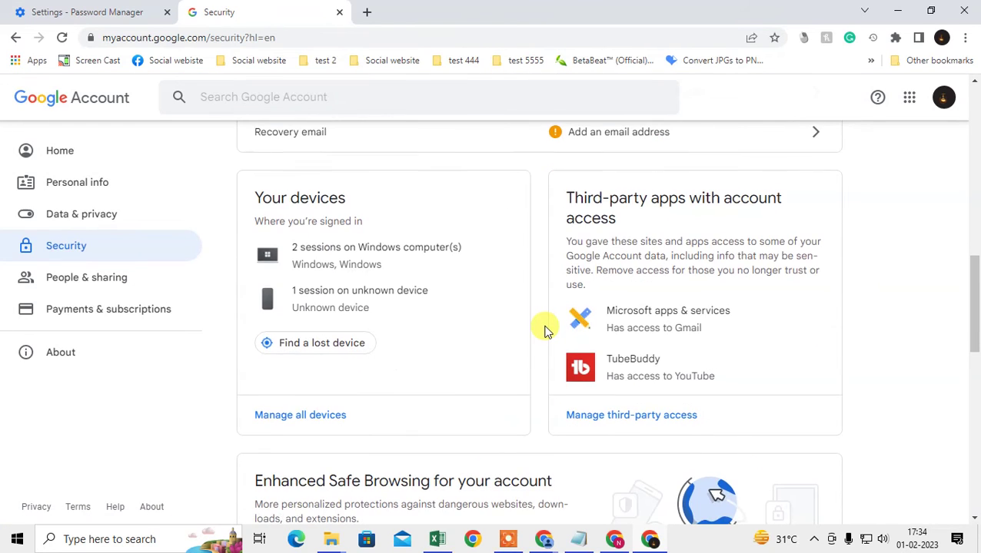
pyautogui.scroll(-6, 544, 330)
pyautogui.scroll(2, 256, 319)
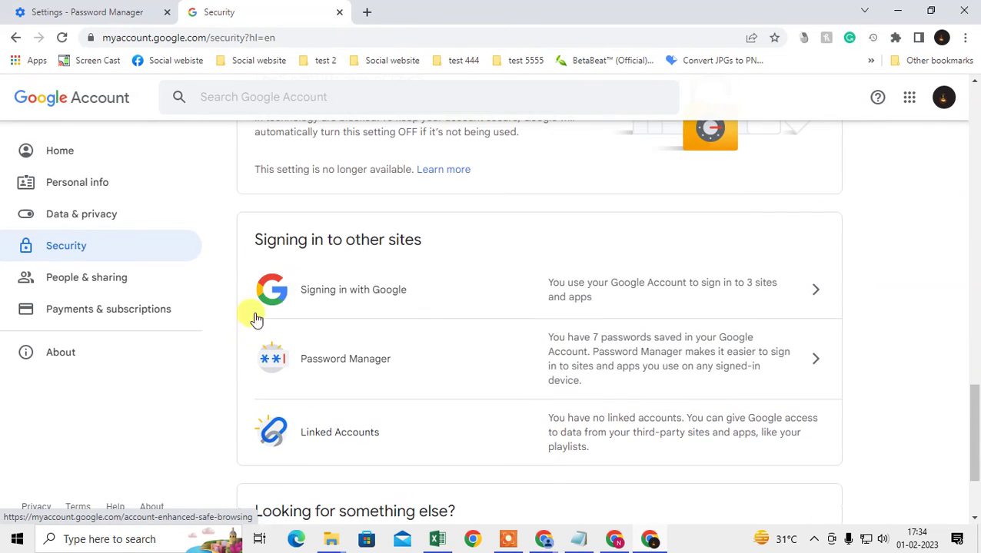
pyautogui.scroll(-2, 429, 335)
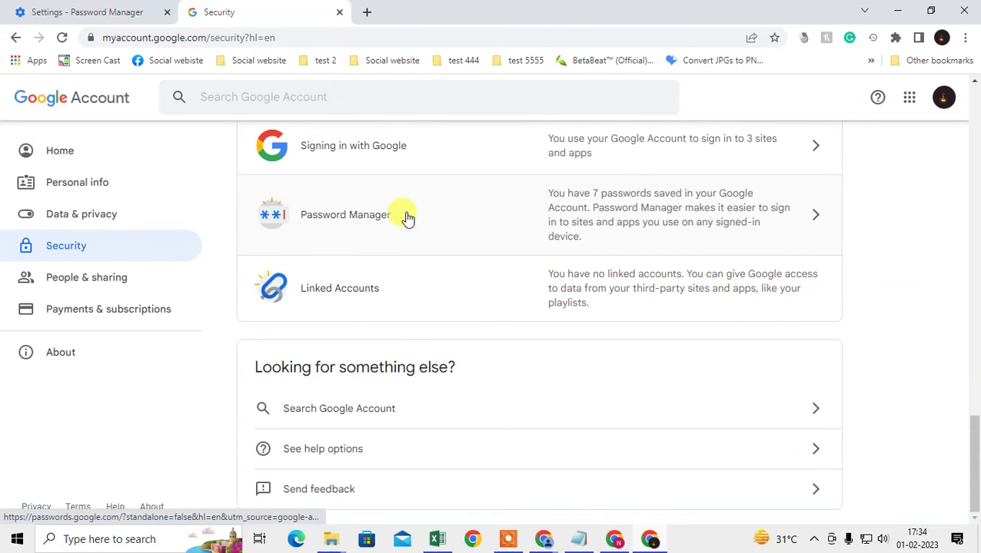
# Step: Open Google Password Manager, scroll its 7 sites from discord.com to snapchat.com, and select discord.com
pyautogui.click(425, 221)
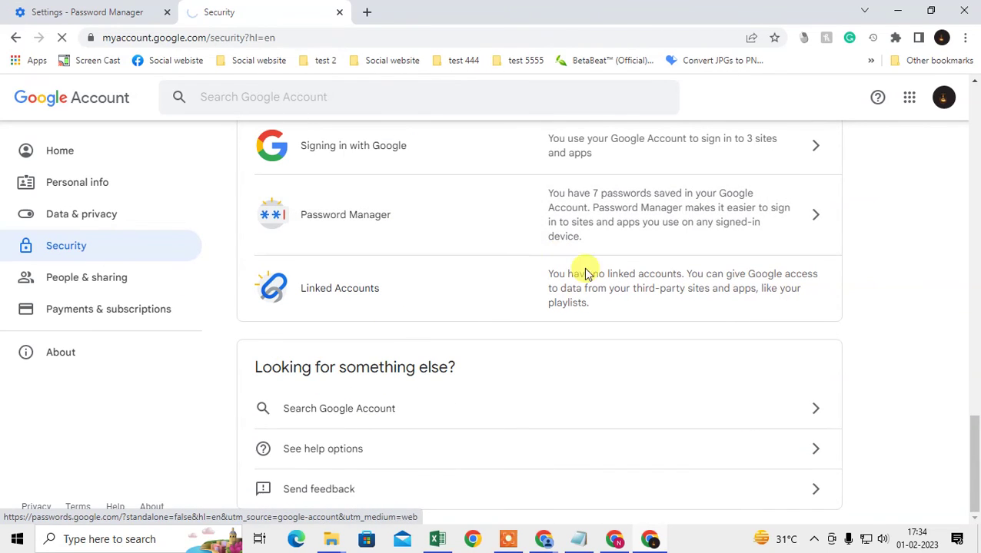
pyautogui.scroll(-2, 670, 298)
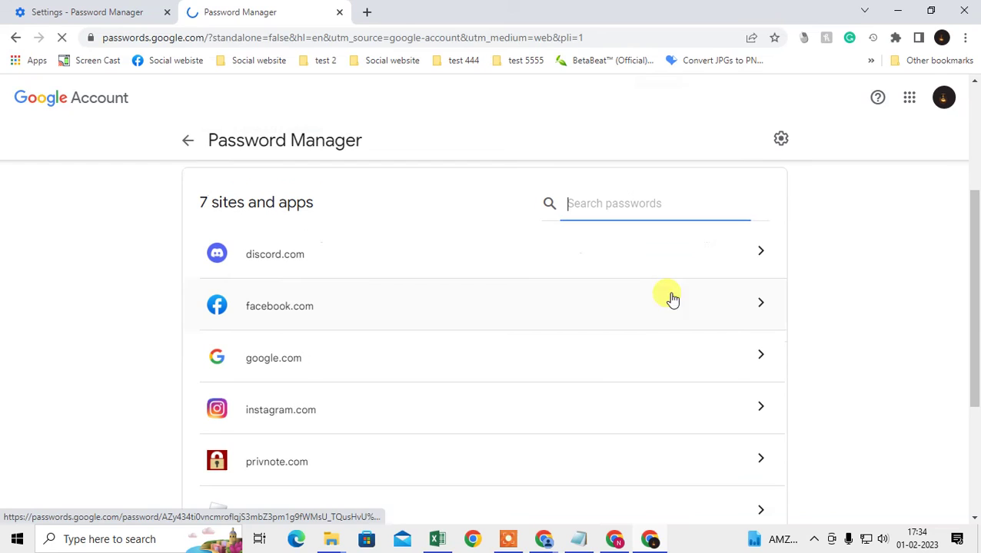
pyautogui.scroll(-3, 387, 390)
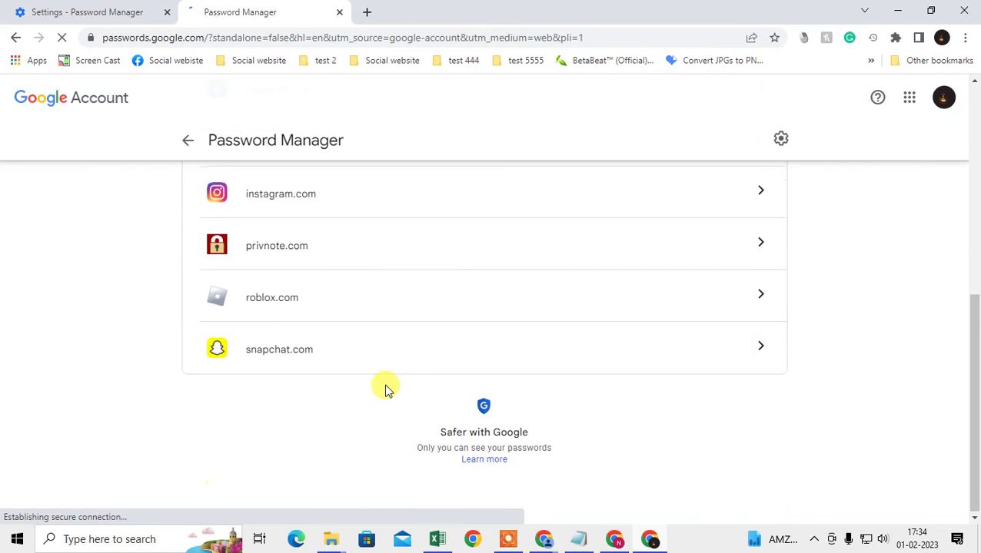
pyautogui.scroll(3, 442, 346)
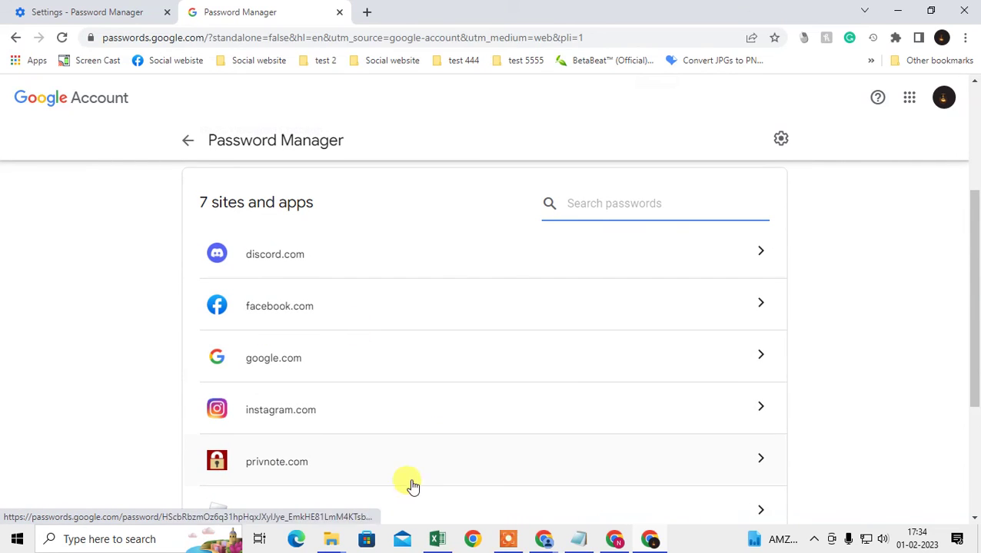
pyautogui.scroll(3, 193, 236)
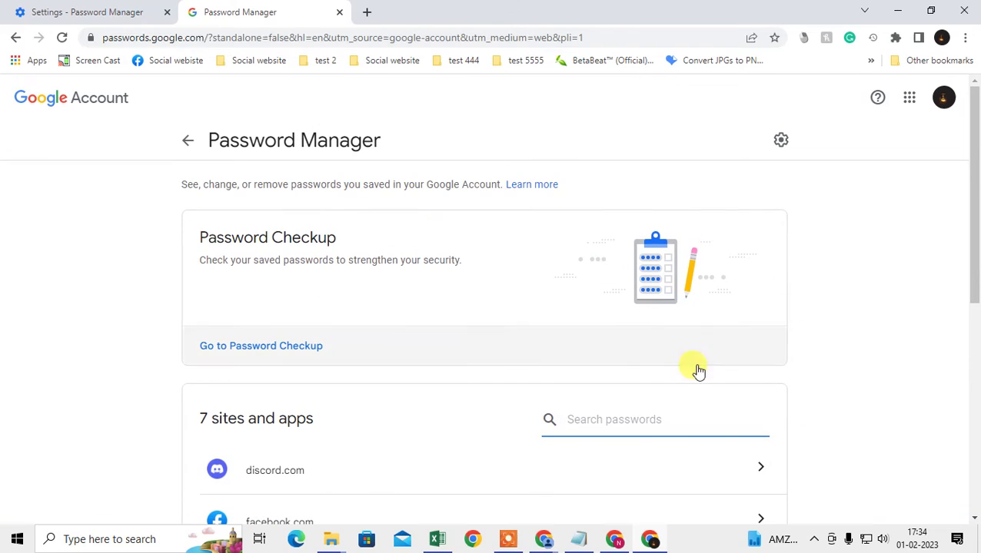
pyautogui.scroll(-2, 369, 348)
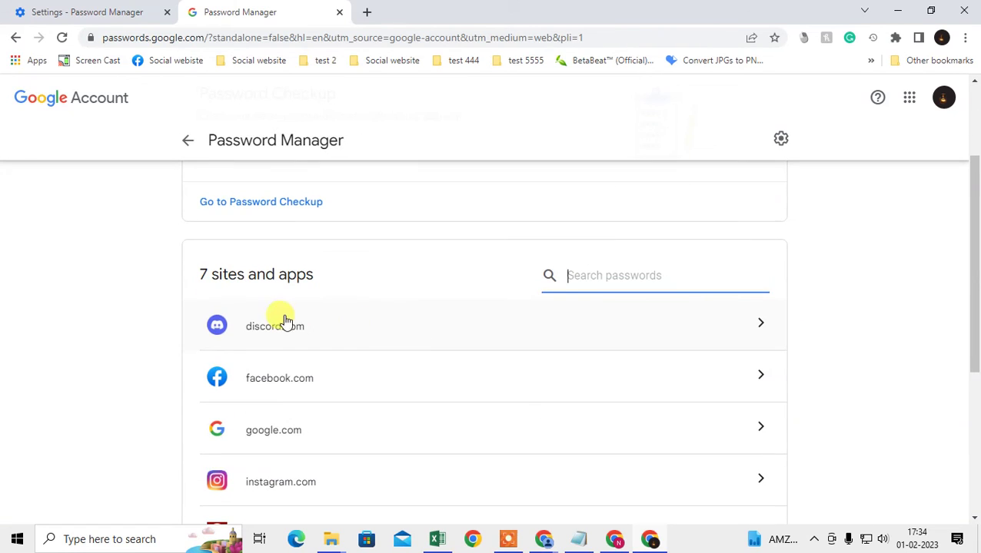
pyautogui.click(407, 326)
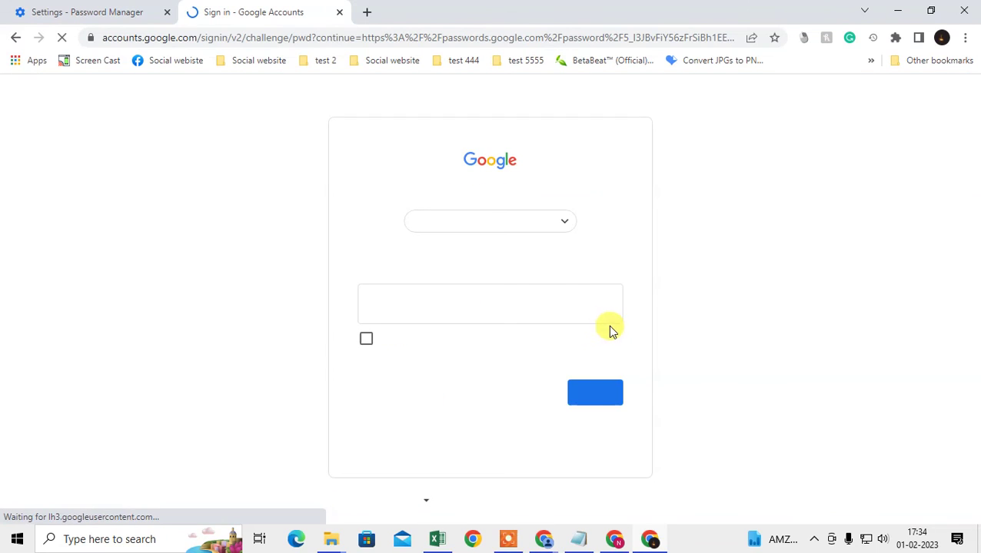
# Step: Select the password field on the sign-in verification page, switching between it and Chrome's password settings
pyautogui.click(410, 300)
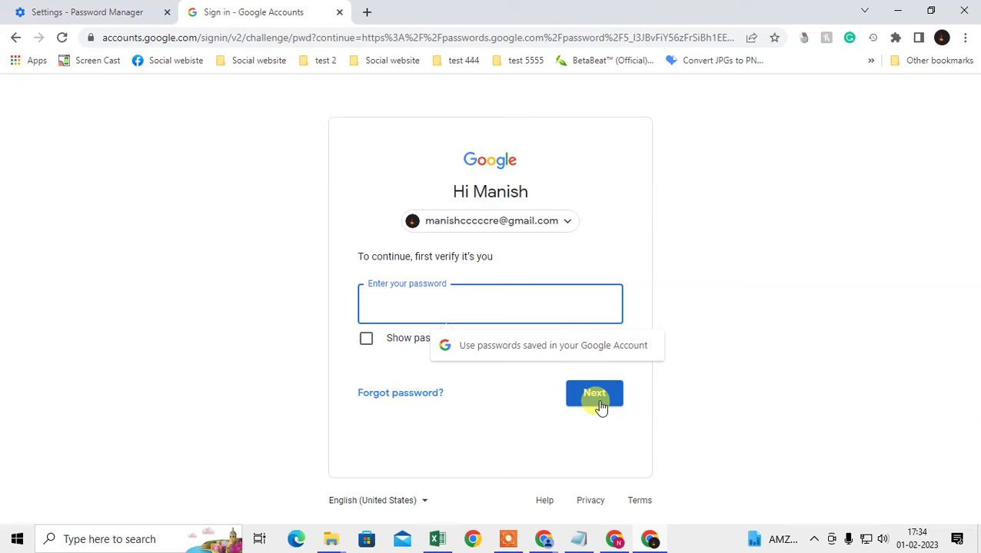
pyautogui.click(64, 7)
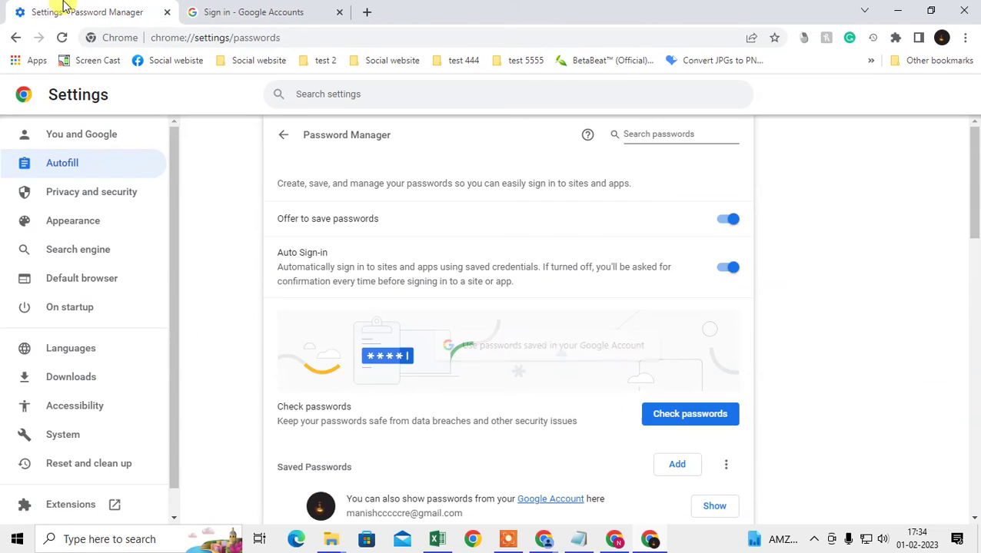
pyautogui.scroll(-4, 377, 274)
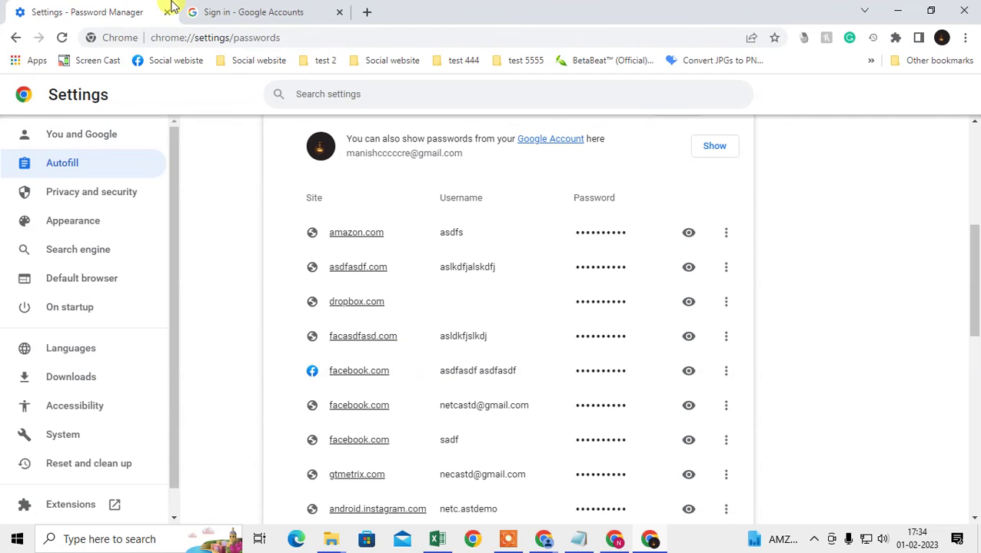
pyautogui.click(230, 9)
pyautogui.click(37, 9)
pyautogui.click(264, 6)
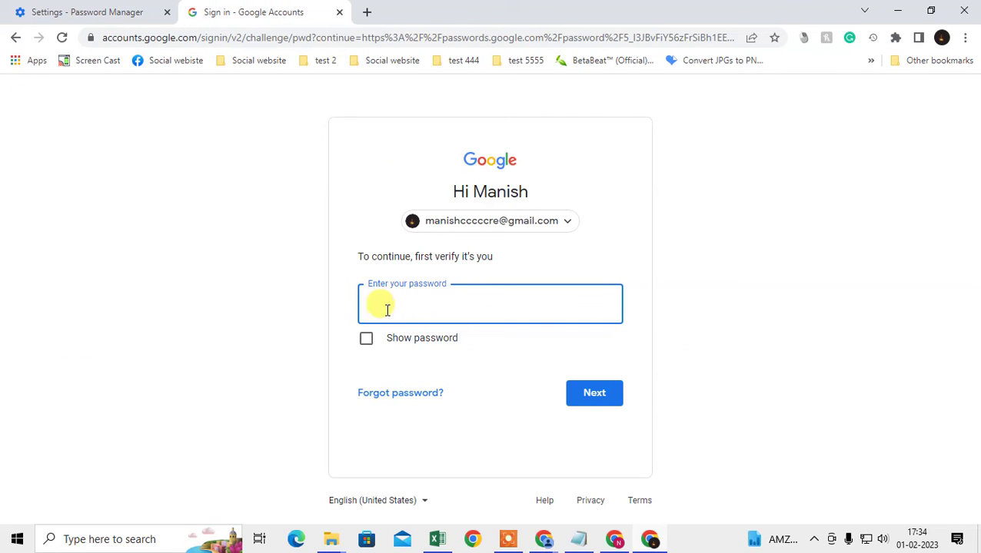